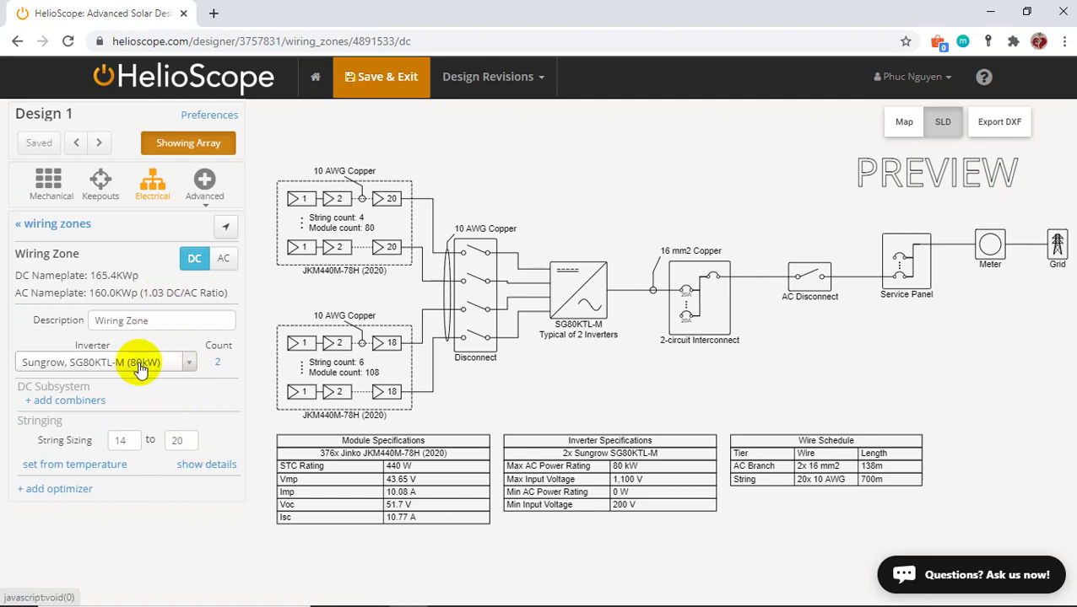
- Show the wiring zone's stringing details and set the string conductor to 4 mm2 copper
{"action": "left_click", "coordinate": [74, 464]}
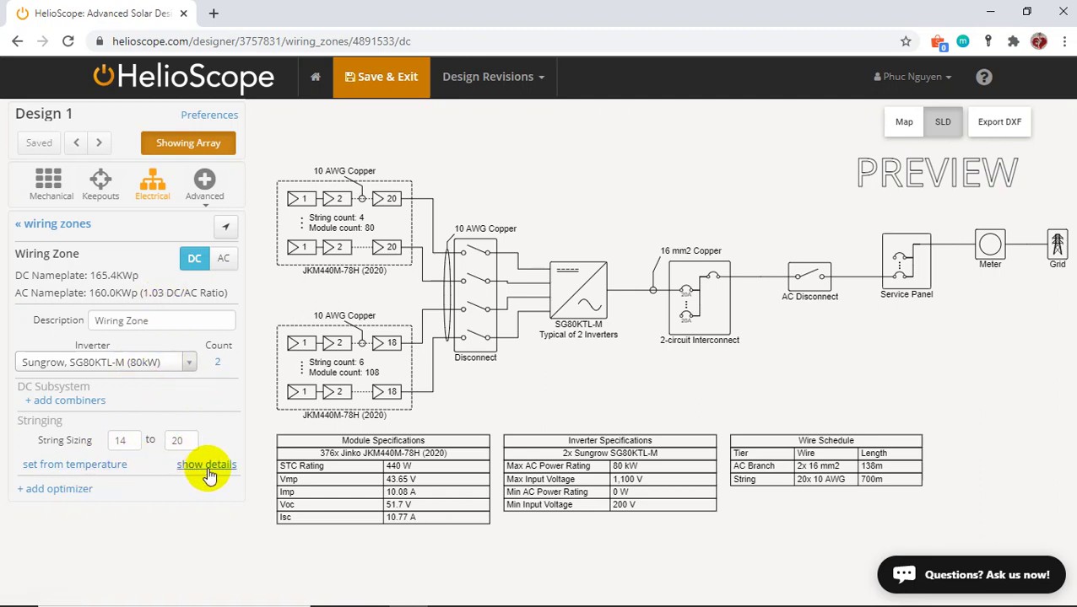
{"action": "left_click", "coordinate": [207, 465]}
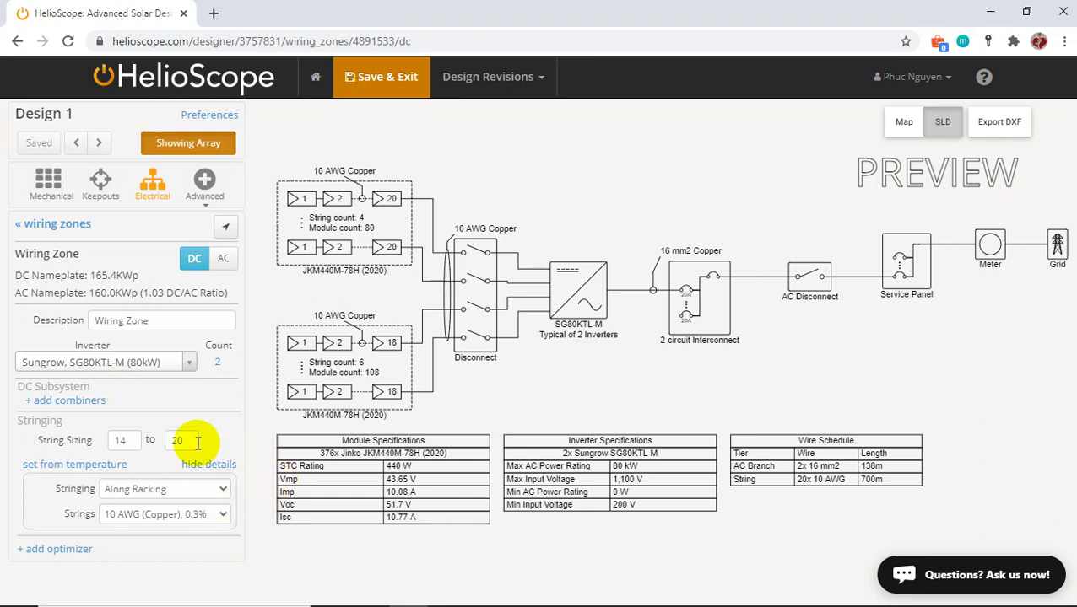
{"action": "left_click", "coordinate": [223, 518]}
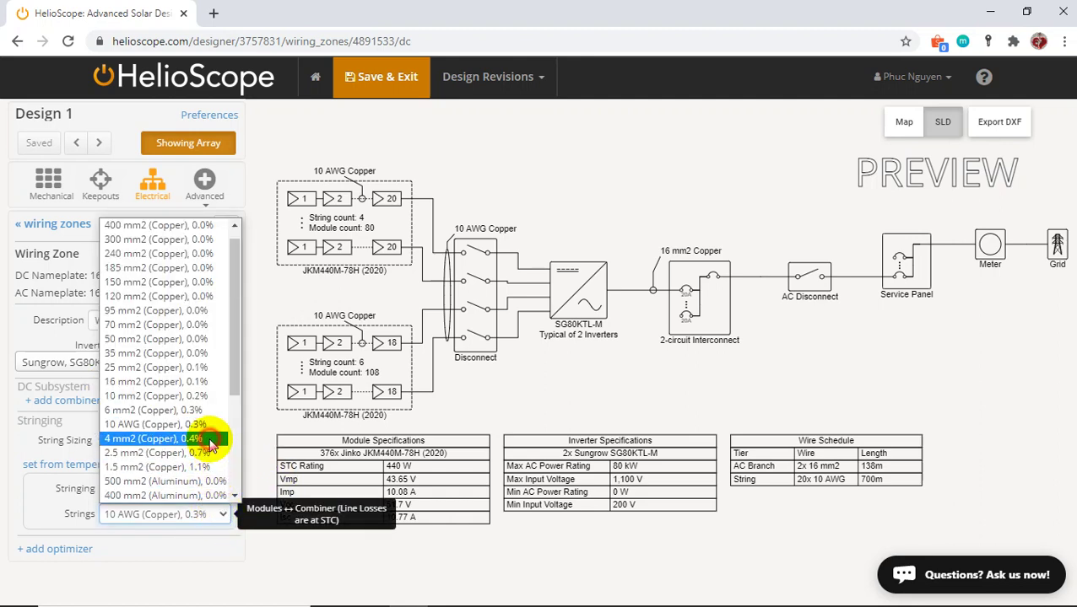
{"action": "left_click", "coordinate": [211, 439]}
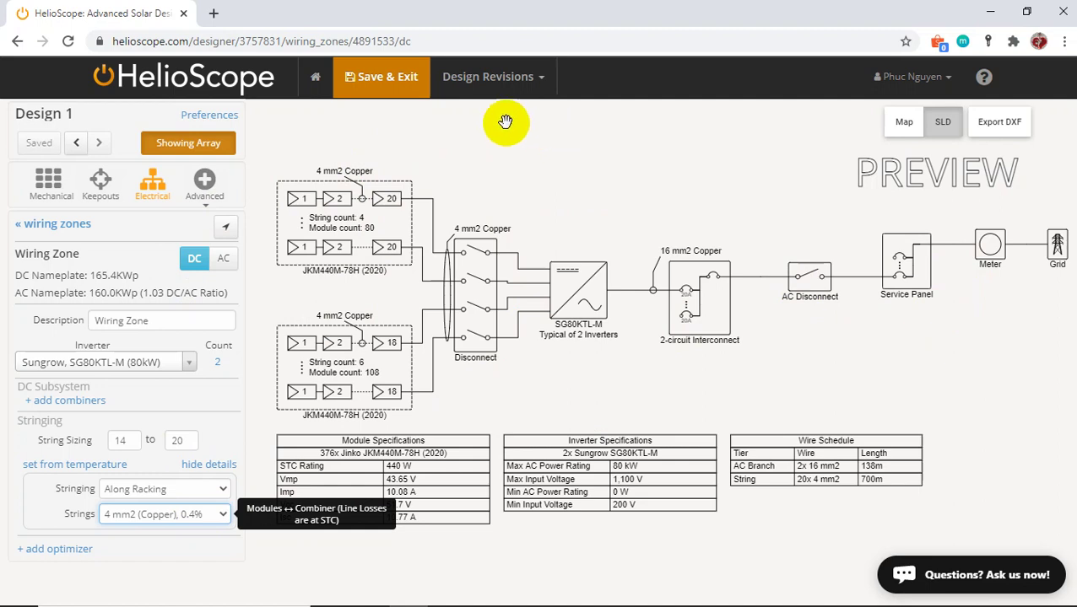
- Display the design on the map instead of the single-line diagram, and save and exit it
{"action": "left_click", "coordinate": [374, 80]}
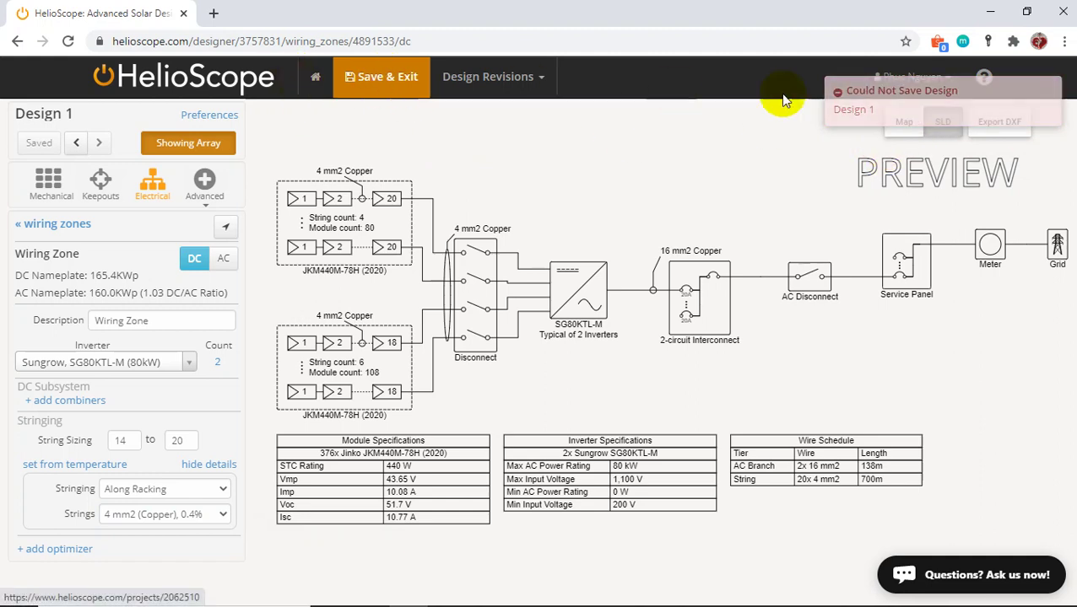
{"action": "left_click", "coordinate": [1047, 95]}
{"action": "left_click", "coordinate": [903, 128]}
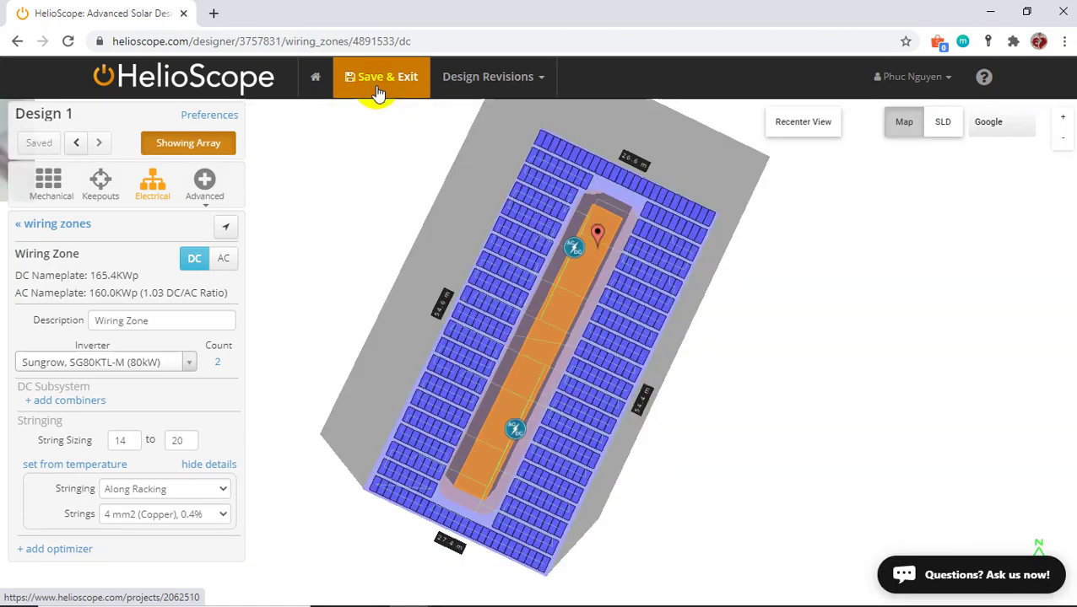
{"action": "left_click", "coordinate": [377, 90]}
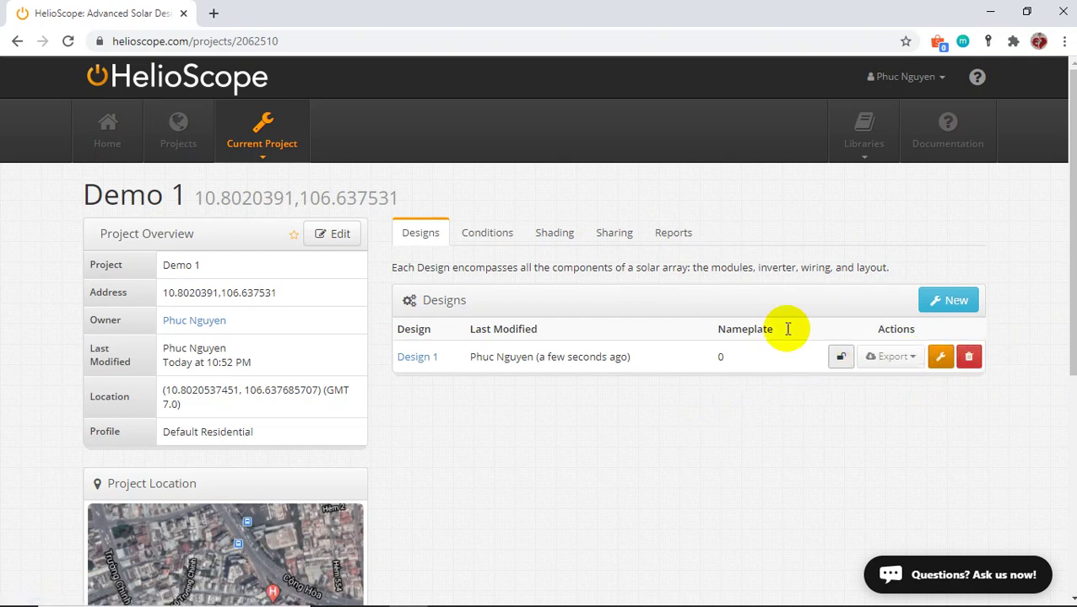
- Check the project's reports and reopen Design 1 in the designer from there
{"action": "left_click", "coordinate": [663, 236]}
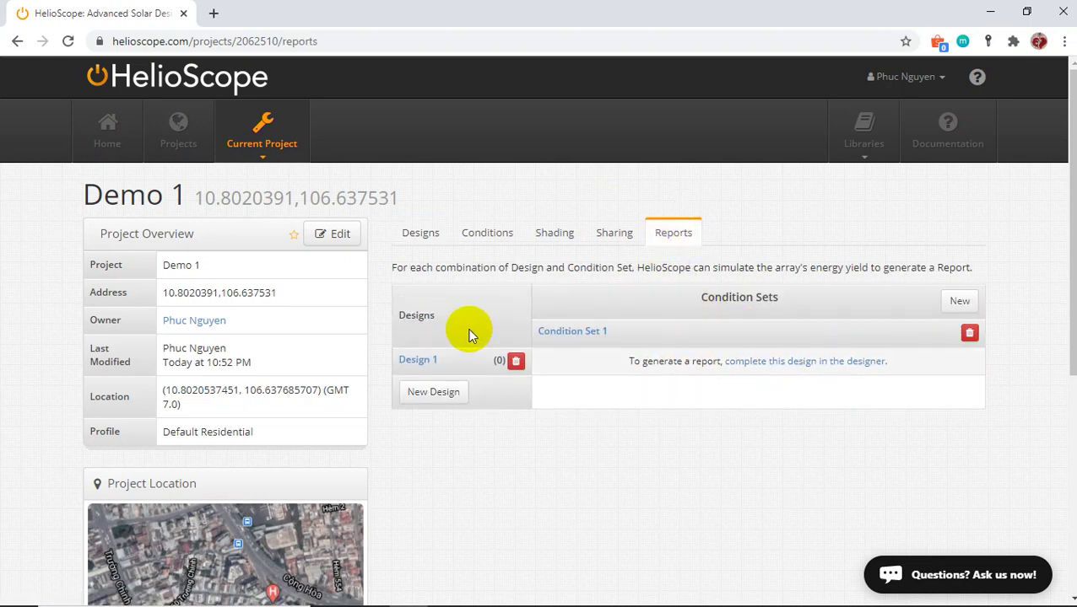
{"action": "left_click", "coordinate": [777, 369]}
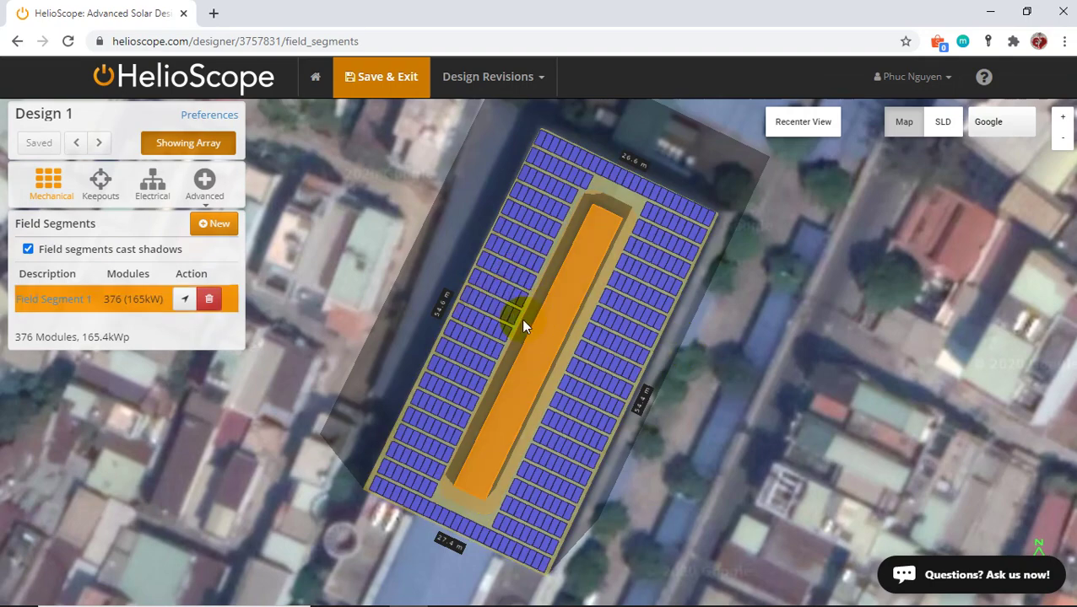
{"action": "scroll", "coordinate": [505, 325], "scroll_direction": "up", "scroll_amount": 2}
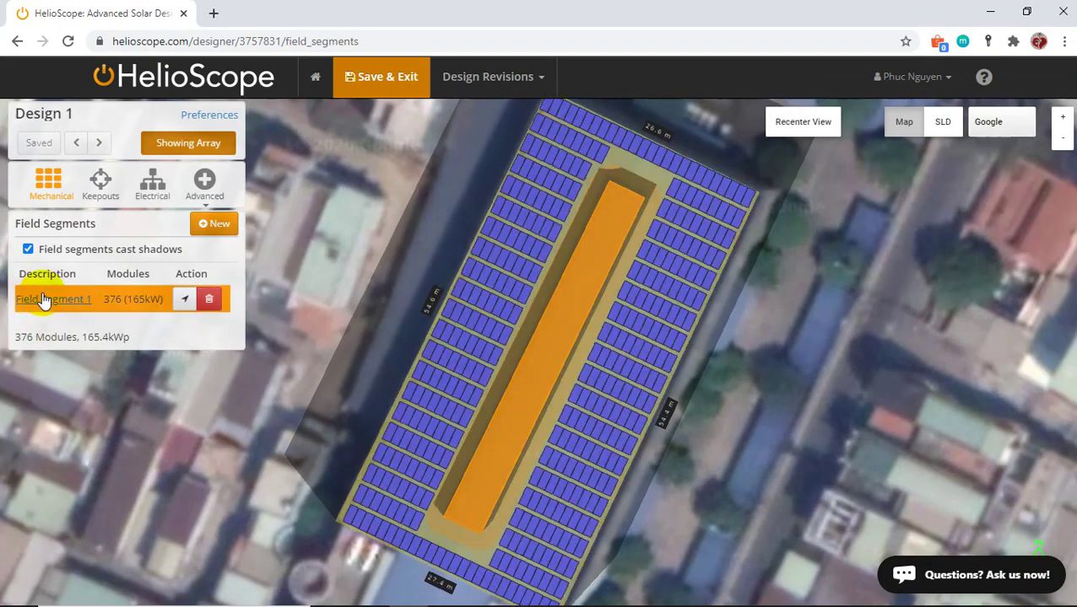
- Review Field Segment 1's module, racking and automatic layout settings
{"action": "left_click", "coordinate": [44, 301]}
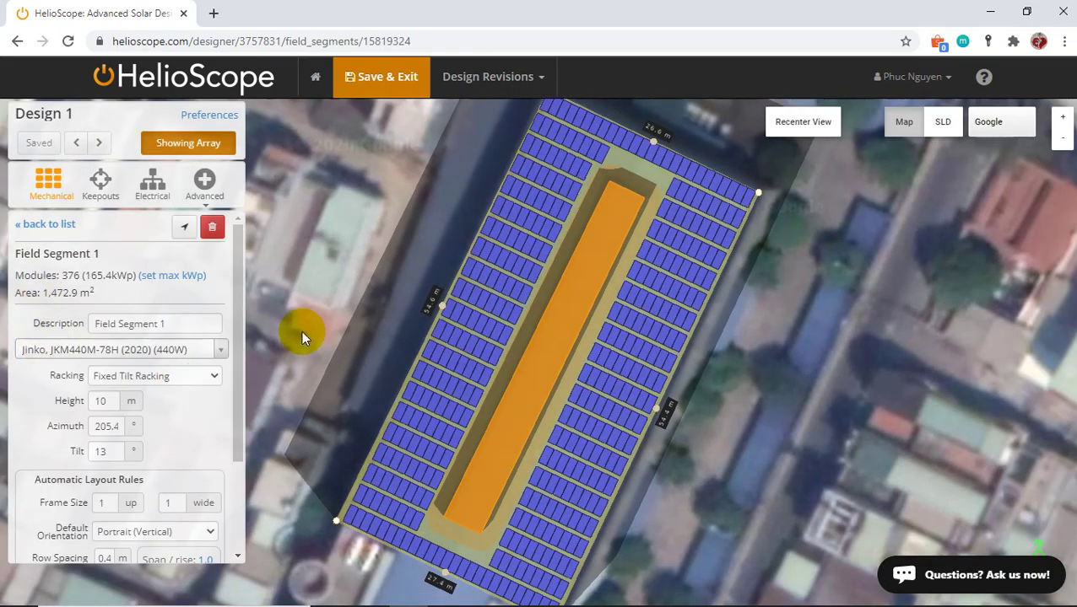
{"action": "scroll", "coordinate": [43, 360], "scroll_direction": "down", "scroll_amount": 3}
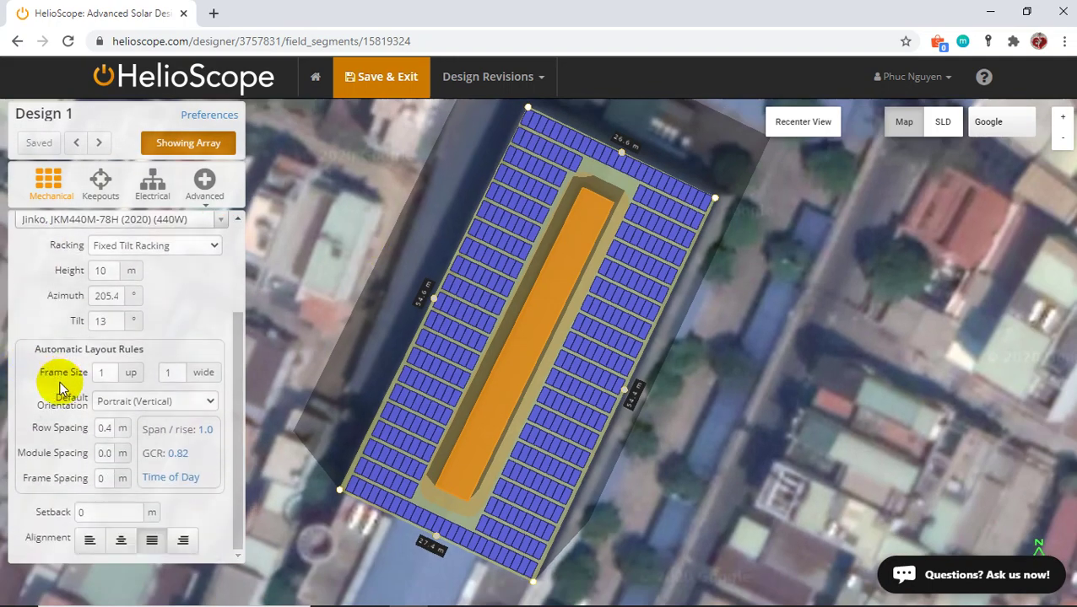
{"action": "scroll", "coordinate": [69, 403], "scroll_direction": "up", "scroll_amount": 3}
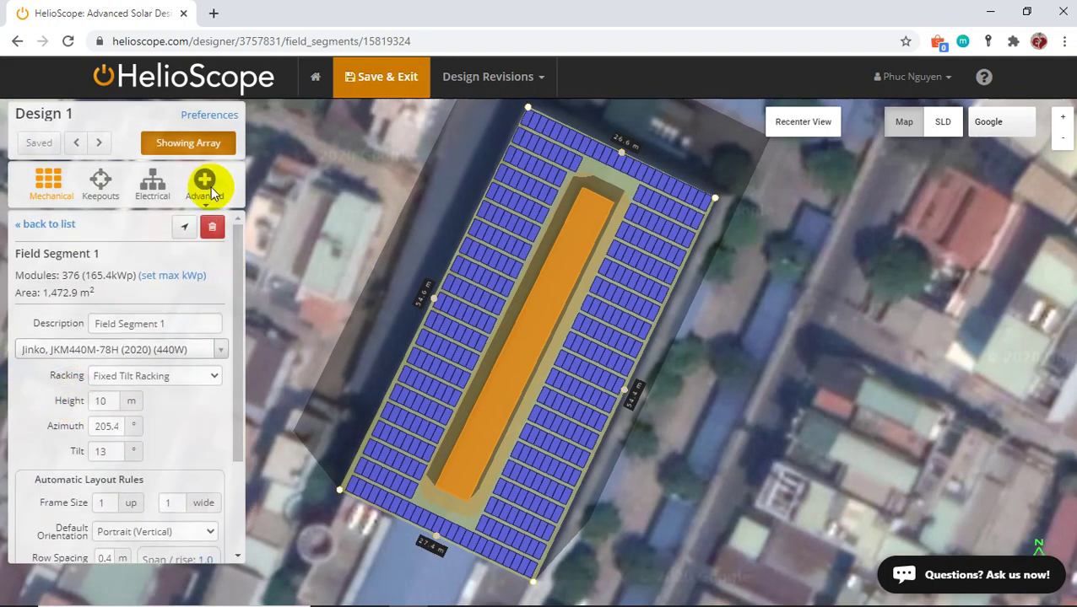
- Review the wiring zone's inverter and its minimum and maximum string sizing
{"action": "left_click", "coordinate": [155, 185]}
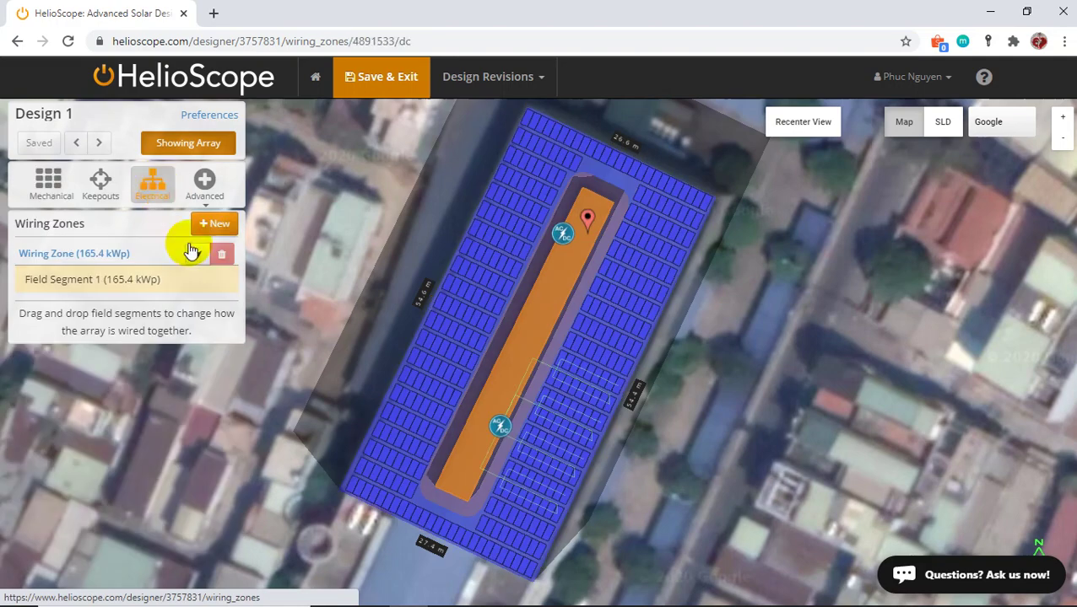
{"action": "left_click", "coordinate": [186, 246]}
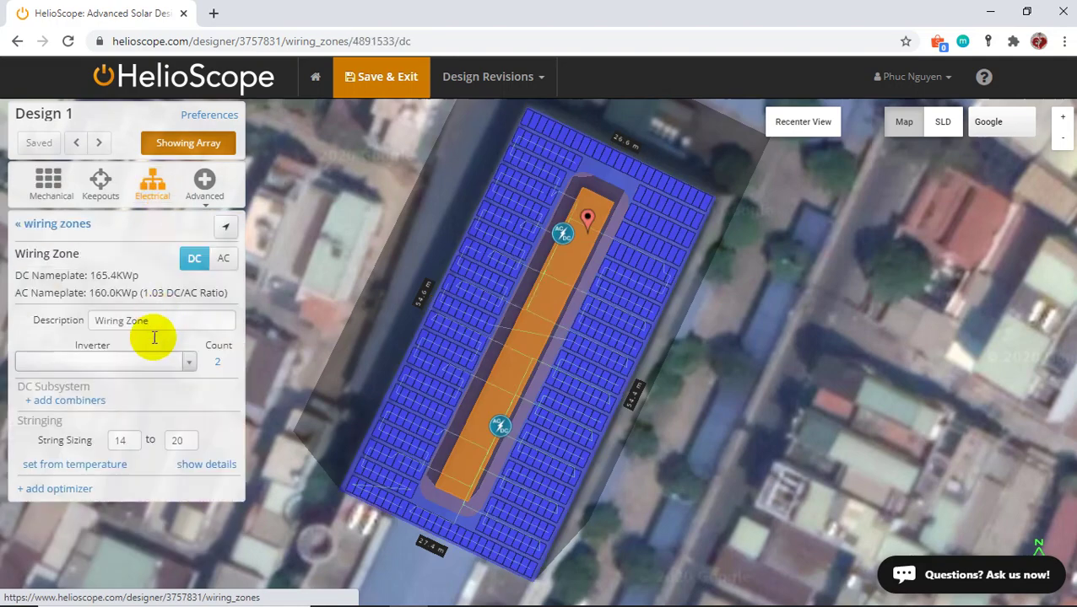
{"action": "left_click", "coordinate": [127, 440]}
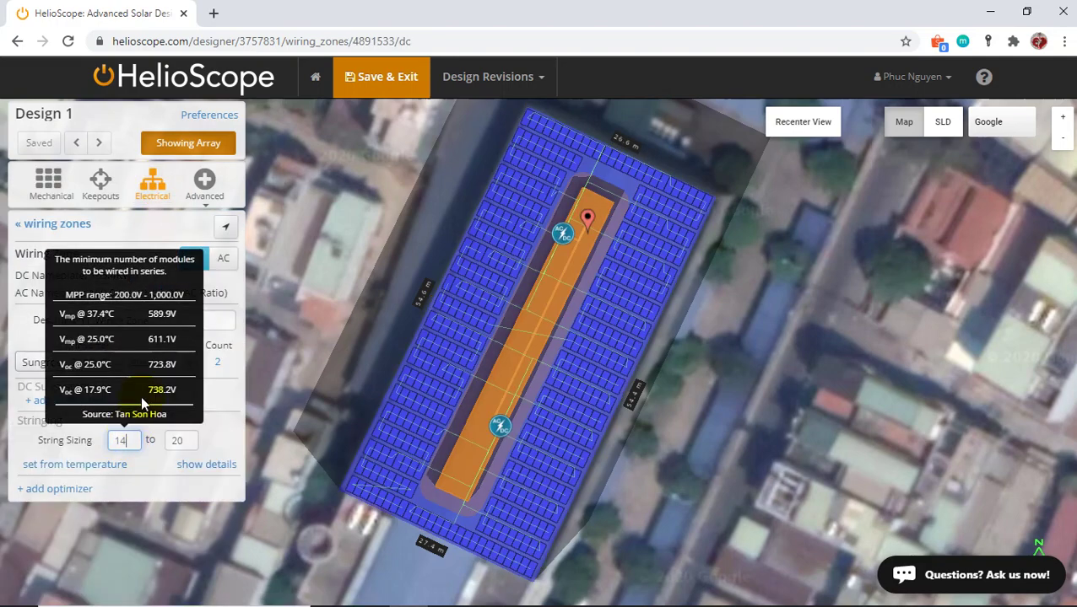
{"action": "left_click", "coordinate": [176, 440]}
{"action": "left_click", "coordinate": [204, 179]}
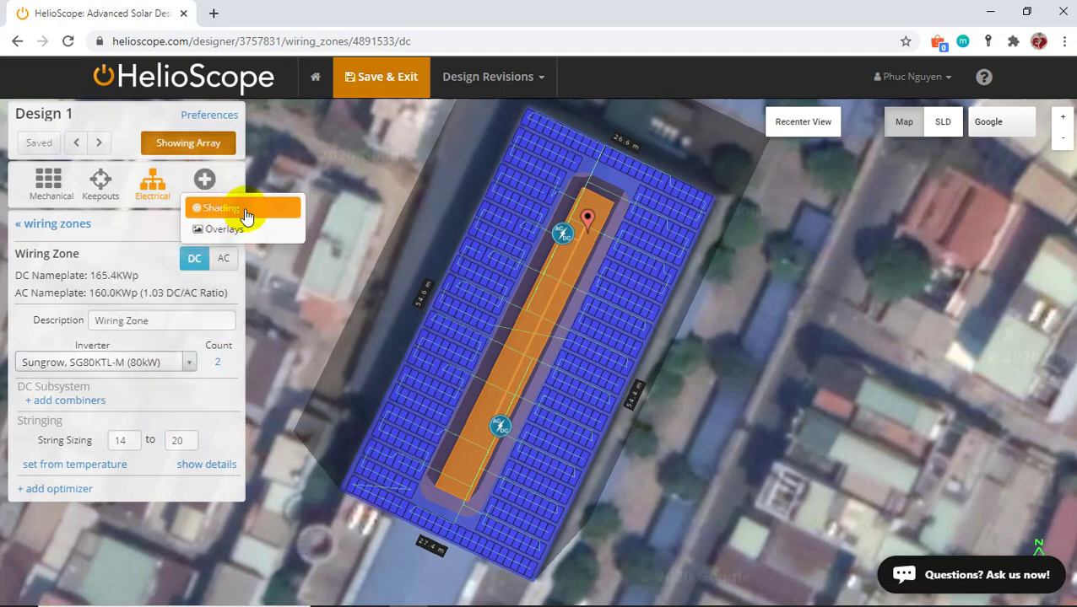
{"action": "left_click", "coordinate": [795, 263]}
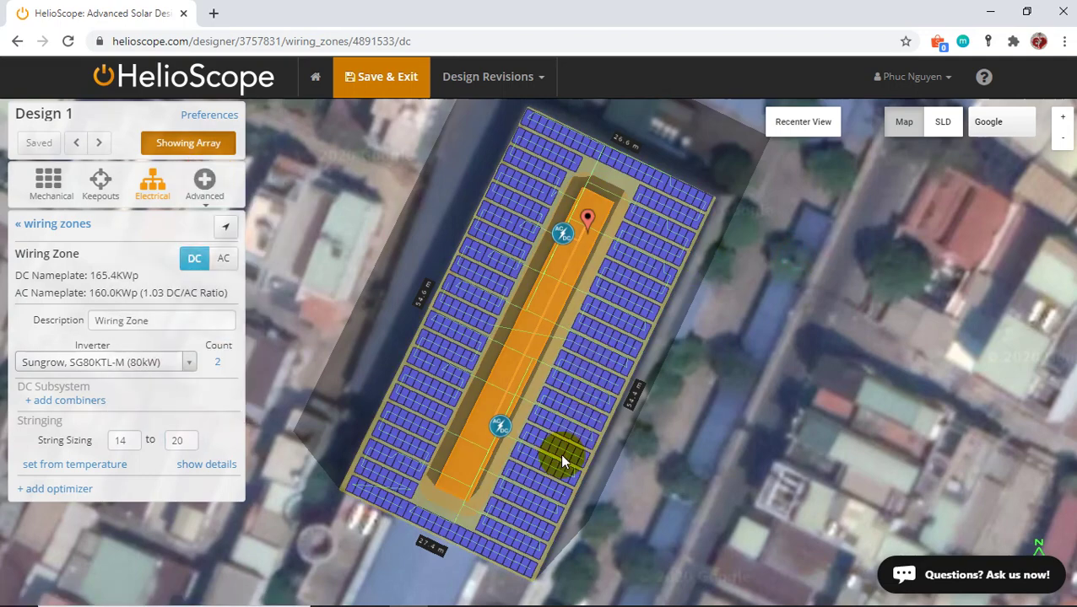
- Examine the string routing and inverter positions across the whole array on the map
{"action": "scroll", "coordinate": [419, 504], "scroll_direction": "up", "scroll_amount": 2}
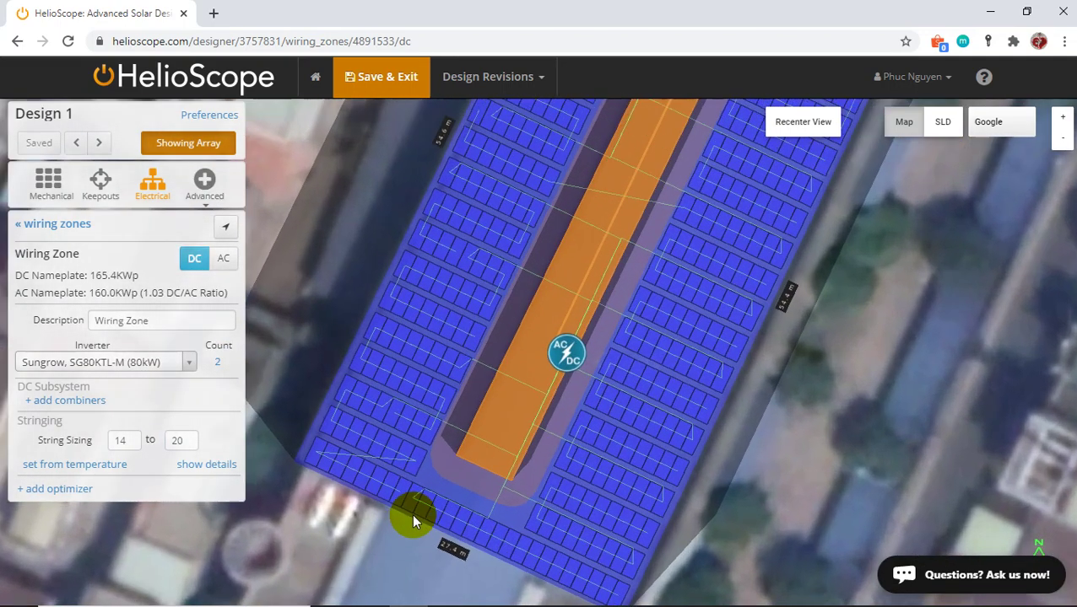
{"action": "scroll", "coordinate": [417, 509], "scroll_direction": "down", "scroll_amount": 2}
{"action": "scroll", "coordinate": [528, 232], "scroll_direction": "up", "scroll_amount": 2}
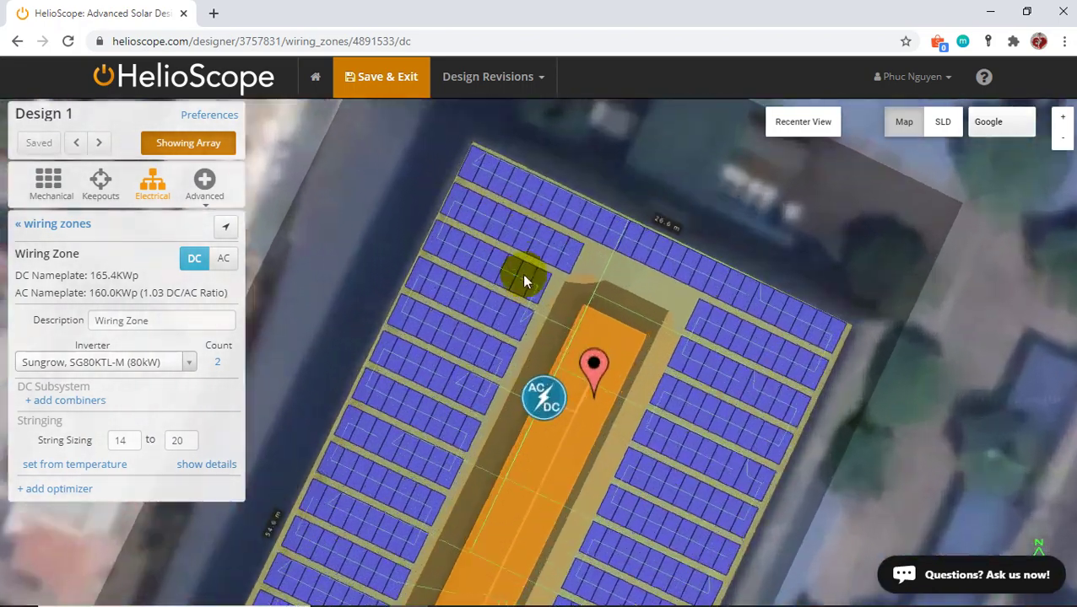
{"action": "scroll", "coordinate": [619, 170], "scroll_direction": "down", "scroll_amount": 2}
{"action": "scroll", "coordinate": [611, 143], "scroll_direction": "up", "scroll_amount": 2}
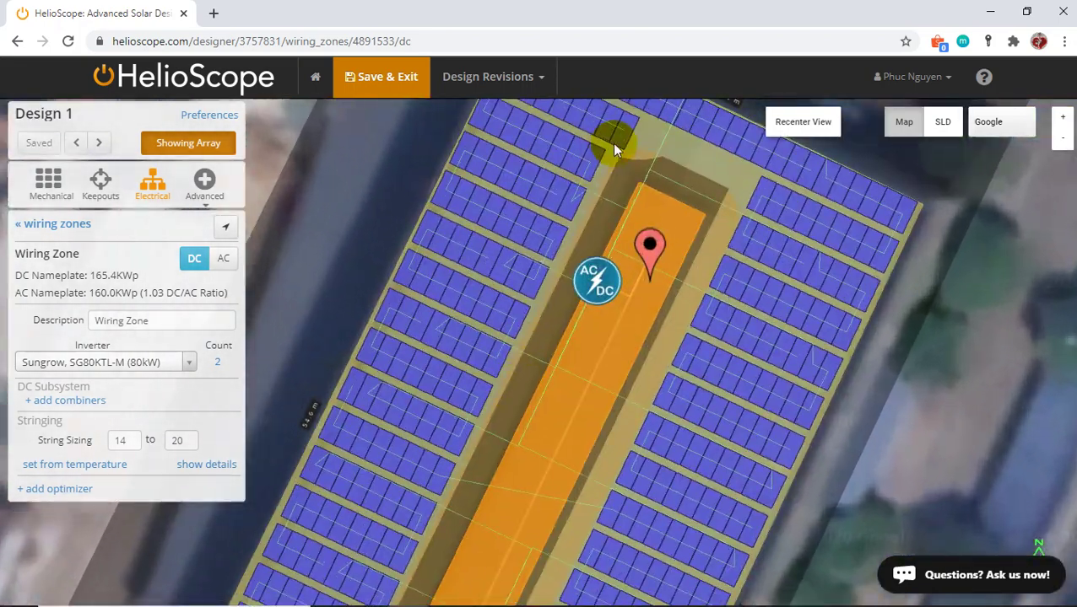
{"action": "scroll", "coordinate": [531, 268], "scroll_direction": "up", "scroll_amount": 2}
{"action": "scroll", "coordinate": [546, 210], "scroll_direction": "down", "scroll_amount": 2}
{"action": "scroll", "coordinate": [560, 247], "scroll_direction": "up", "scroll_amount": 3}
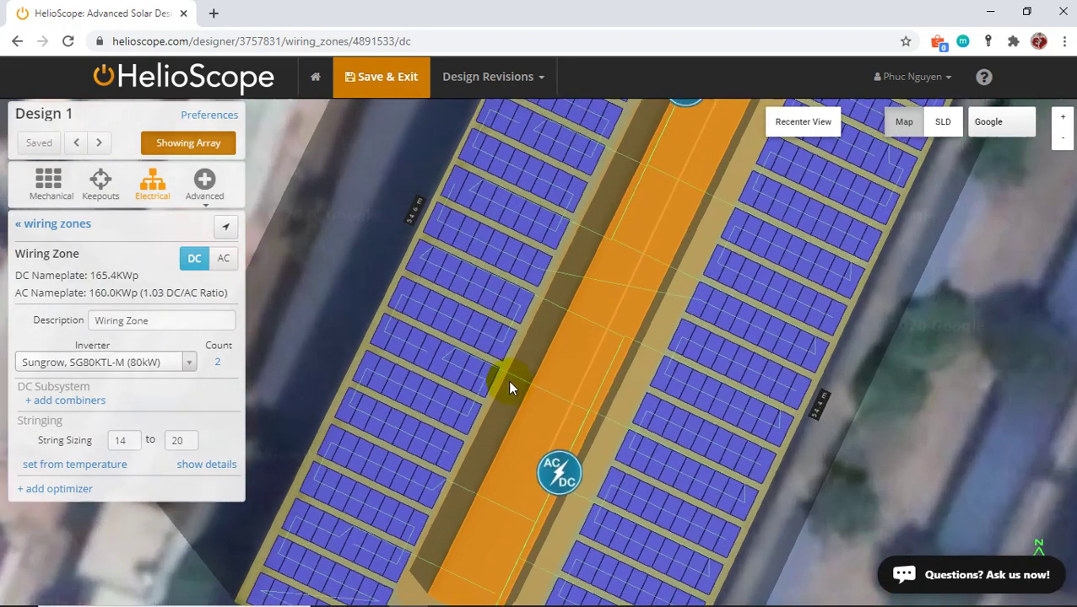
{"action": "scroll", "coordinate": [456, 504], "scroll_direction": "down", "scroll_amount": 3}
{"action": "scroll", "coordinate": [451, 498], "scroll_direction": "up", "scroll_amount": 2}
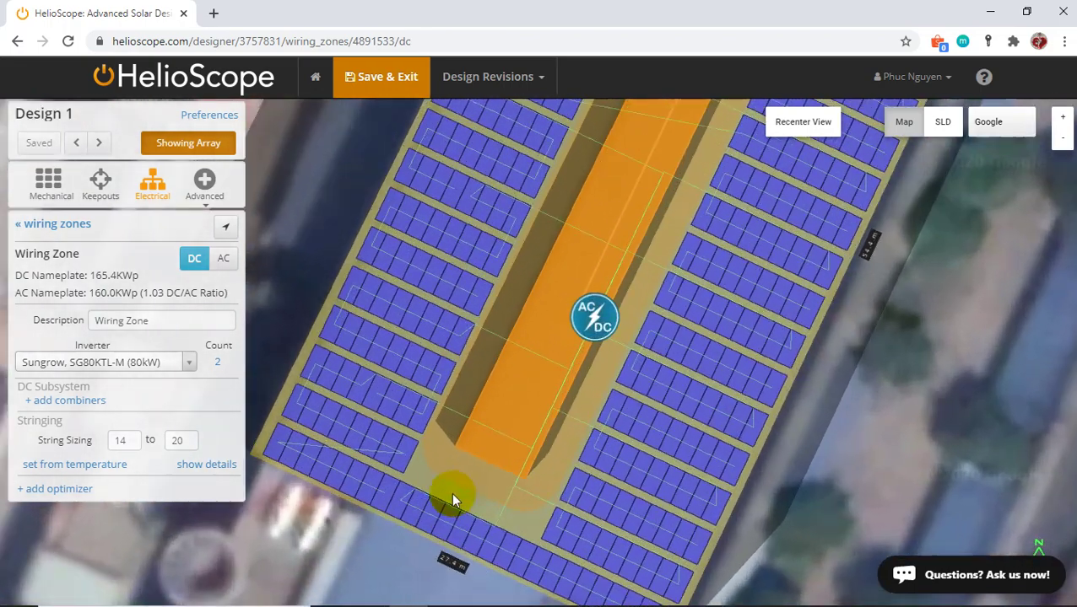
{"action": "scroll", "coordinate": [462, 500], "scroll_direction": "down", "scroll_amount": 4}
{"action": "scroll", "coordinate": [600, 248], "scroll_direction": "up", "scroll_amount": 3}
{"action": "scroll", "coordinate": [608, 256], "scroll_direction": "down", "scroll_amount": 2}
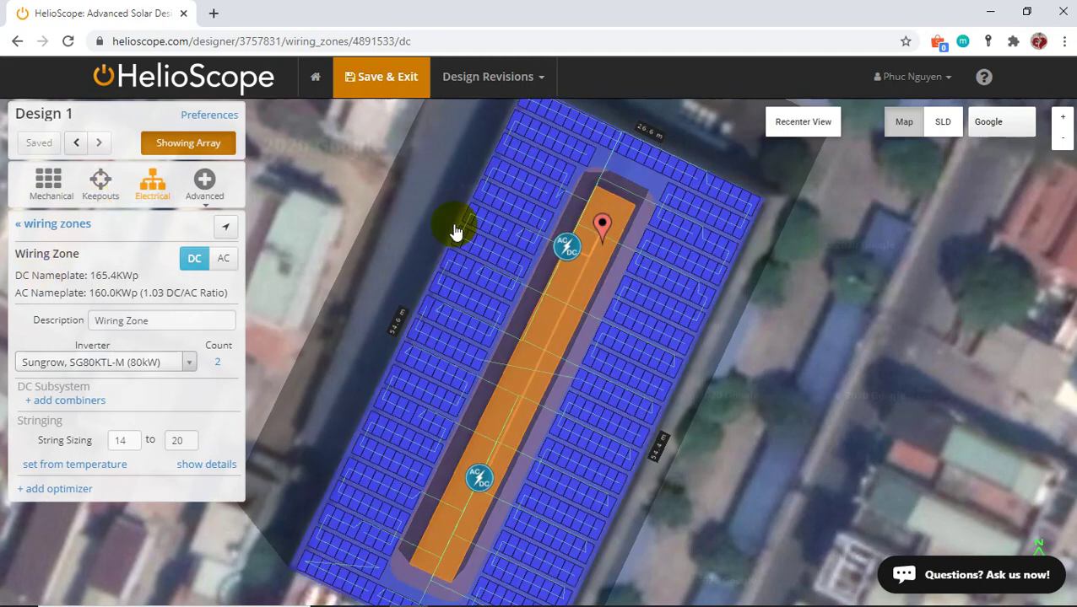
- Save and exit the design and open the project's reports
{"action": "left_click", "coordinate": [404, 84]}
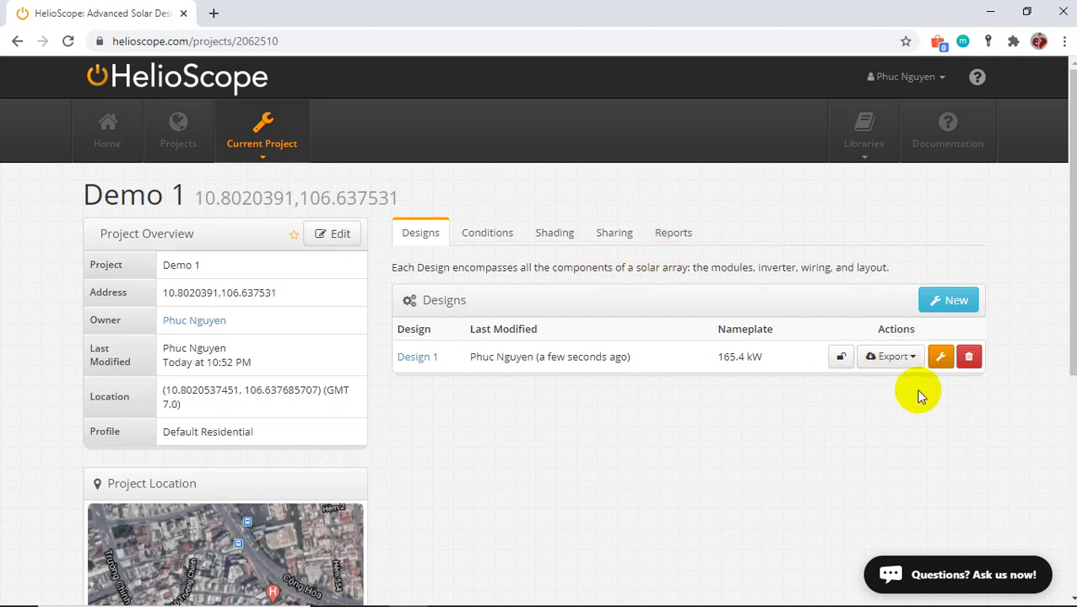
{"action": "left_click", "coordinate": [668, 236]}
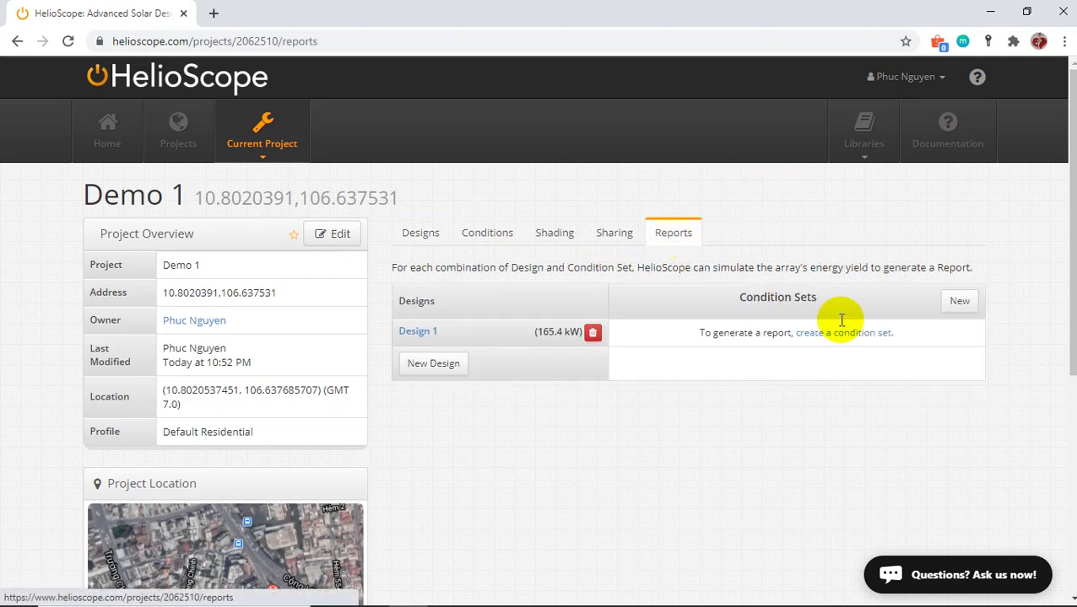
- Simulate Design 1 with Condition Set 1 and open its production report
{"action": "left_click", "coordinate": [806, 333]}
{"action": "left_click", "coordinate": [822, 369]}
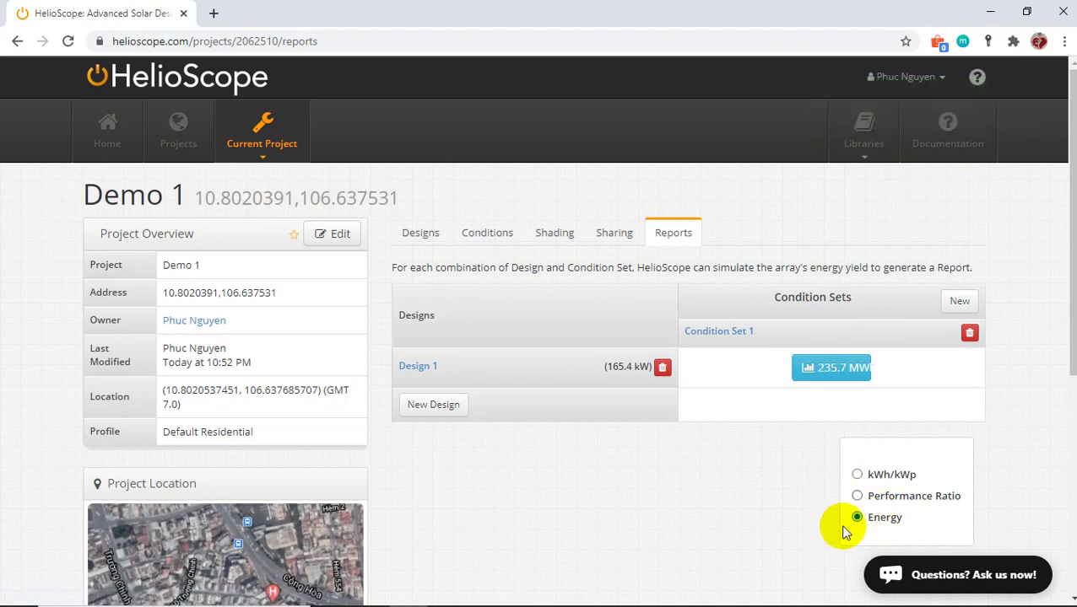
{"action": "left_click", "coordinate": [811, 367]}
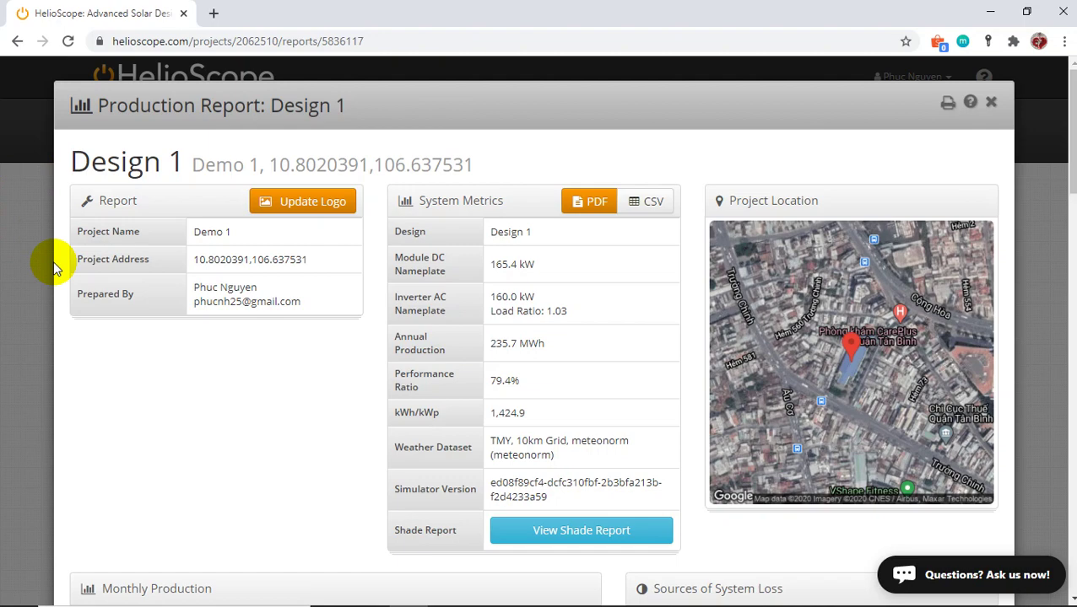
- Examine the production report's system metrics, monthly production, losses, condition set, components, wiring zones and detailed layout
{"action": "scroll", "coordinate": [138, 347], "scroll_direction": "down", "scroll_amount": 3}
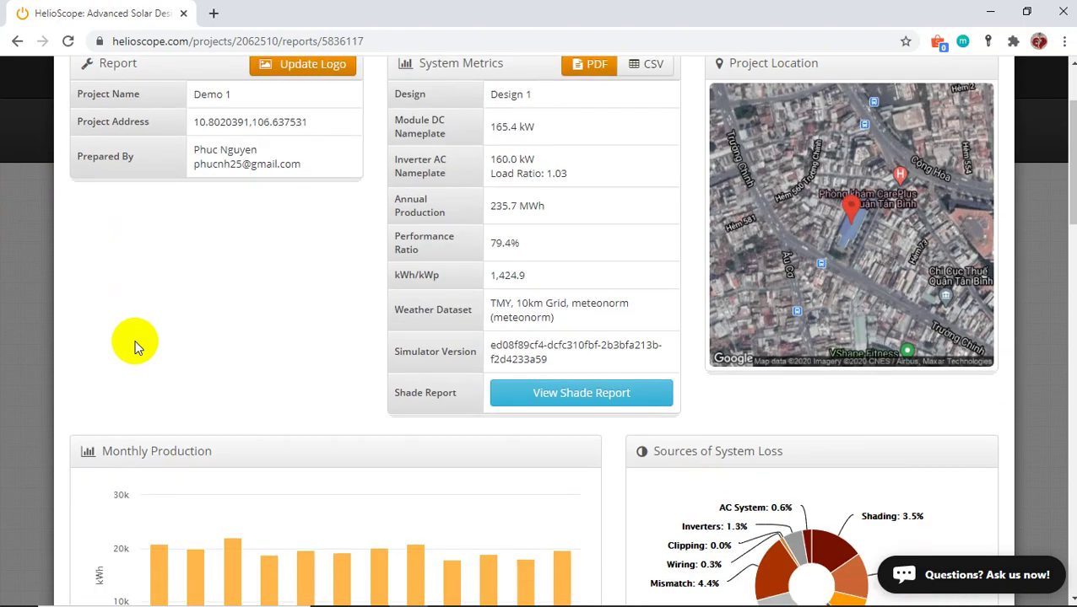
{"action": "scroll", "coordinate": [135, 346], "scroll_direction": "up", "scroll_amount": 3}
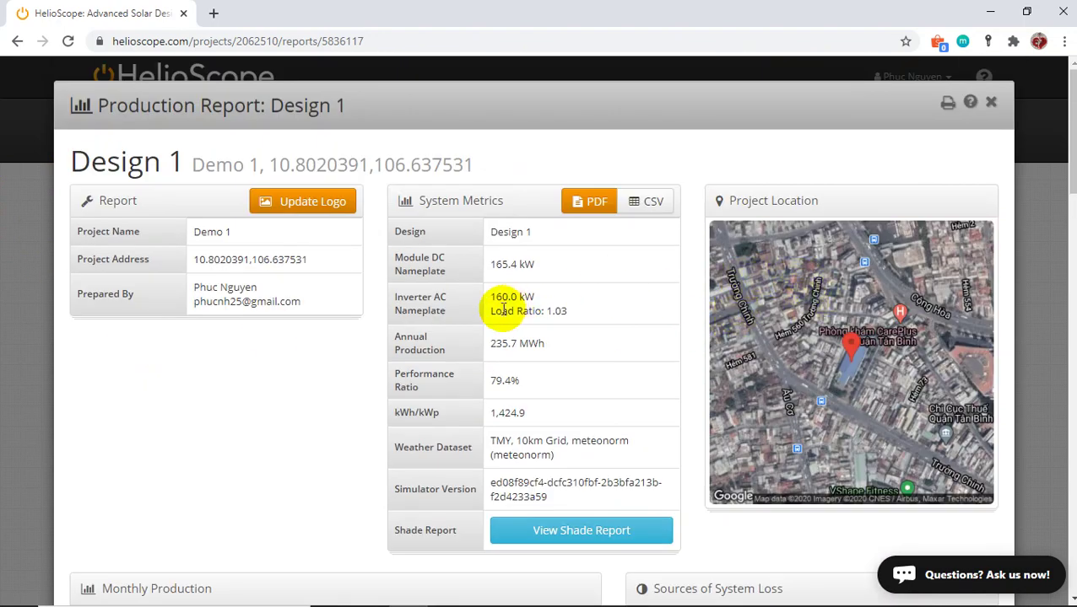
{"action": "scroll", "coordinate": [422, 338], "scroll_direction": "down", "scroll_amount": 5}
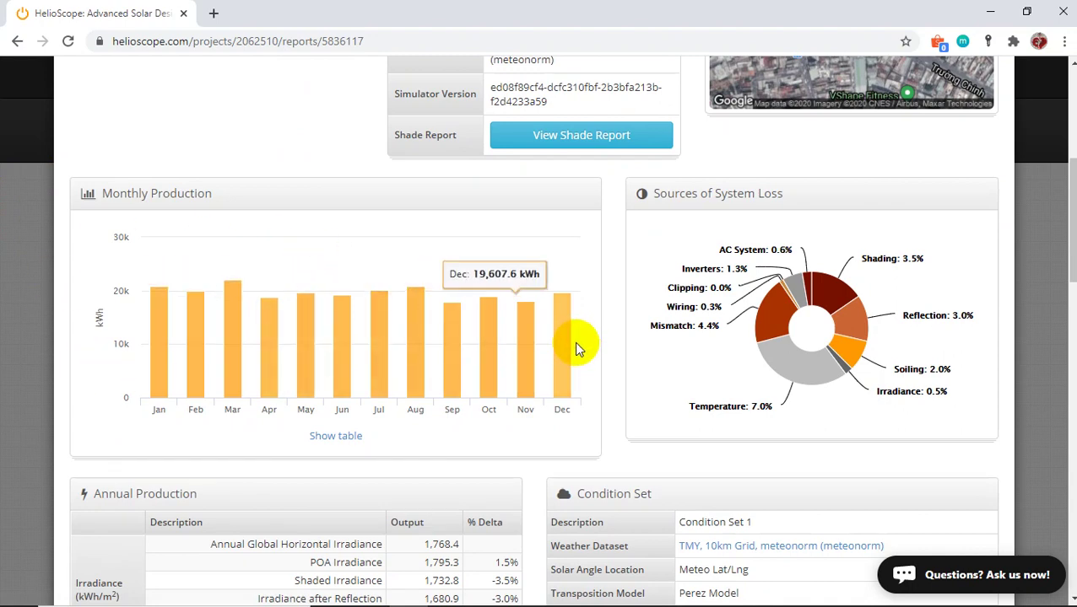
{"action": "scroll", "coordinate": [341, 308], "scroll_direction": "down", "scroll_amount": 5}
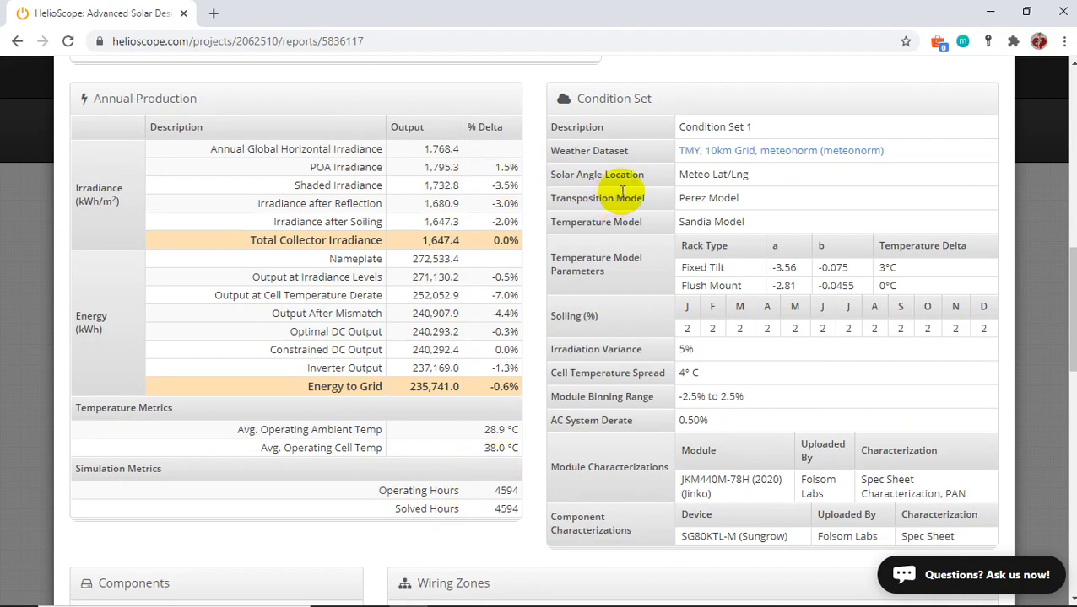
{"action": "scroll", "coordinate": [620, 349], "scroll_direction": "down", "scroll_amount": 4}
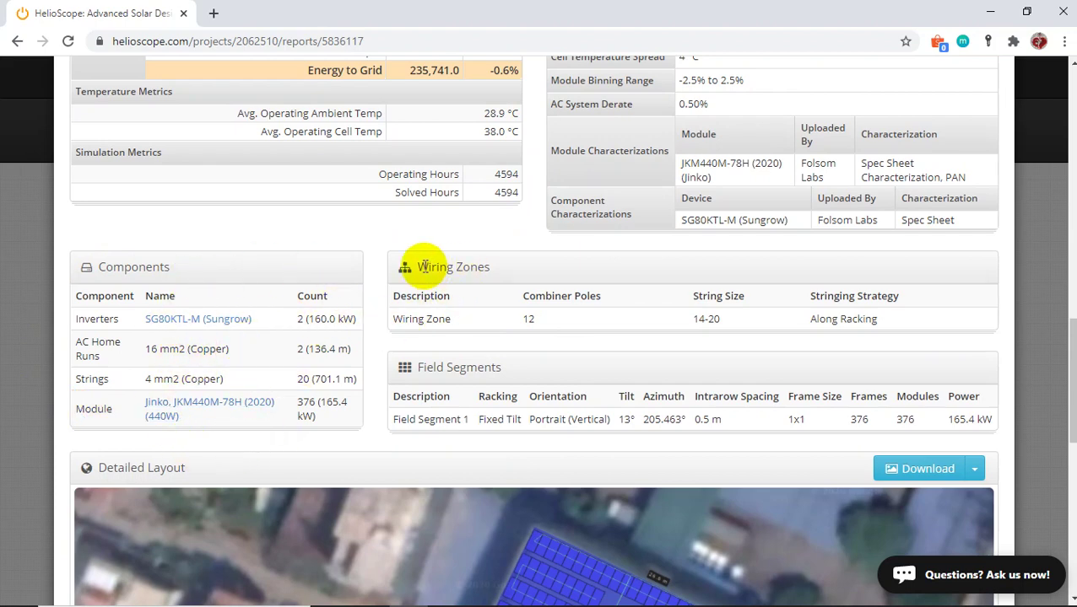
{"action": "scroll", "coordinate": [394, 296], "scroll_direction": "down", "scroll_amount": 1}
{"action": "scroll", "coordinate": [394, 295], "scroll_direction": "down", "scroll_amount": 5}
{"action": "scroll", "coordinate": [337, 323], "scroll_direction": "down", "scroll_amount": 2}
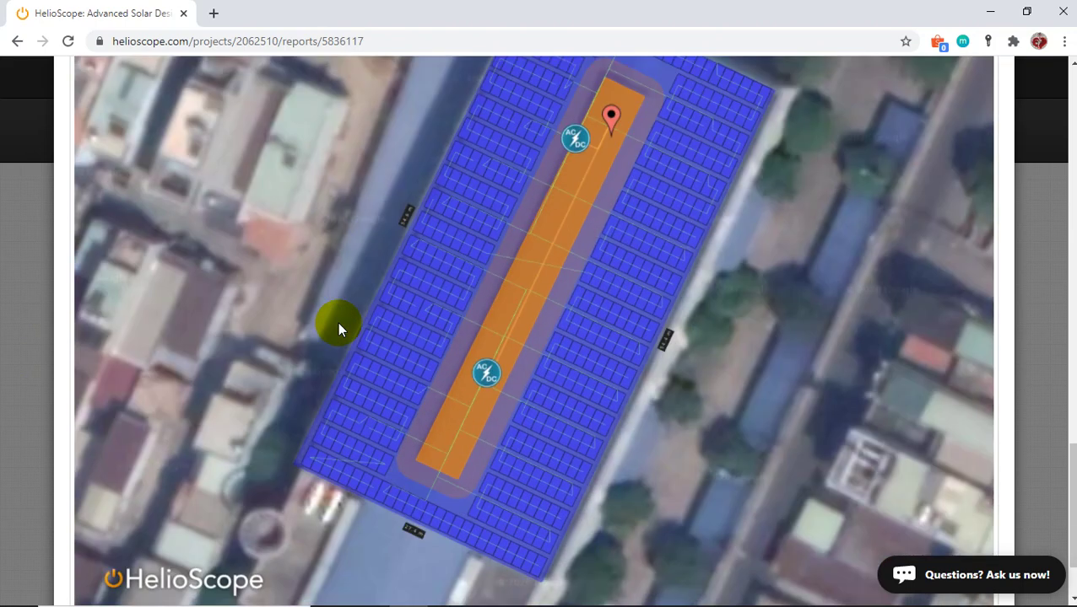
{"action": "scroll", "coordinate": [397, 377], "scroll_direction": "up", "scroll_amount": 3}
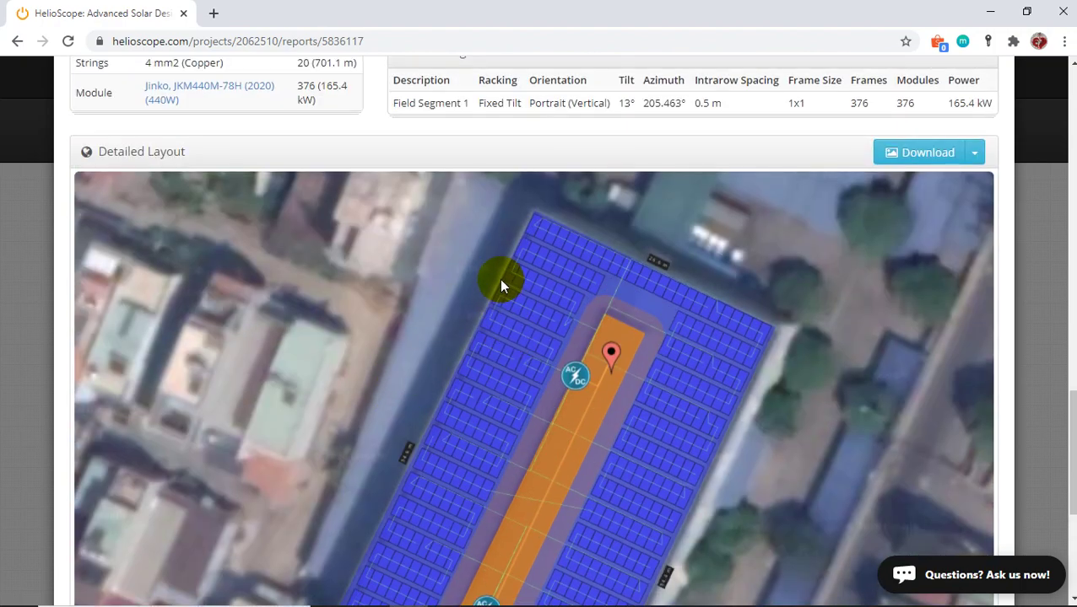
- Export the Design 1 production report as a PDF and open the downloaded file
{"action": "scroll", "coordinate": [500, 287], "scroll_direction": "down", "scroll_amount": 3}
{"action": "scroll", "coordinate": [659, 441], "scroll_direction": "up", "scroll_amount": 1}
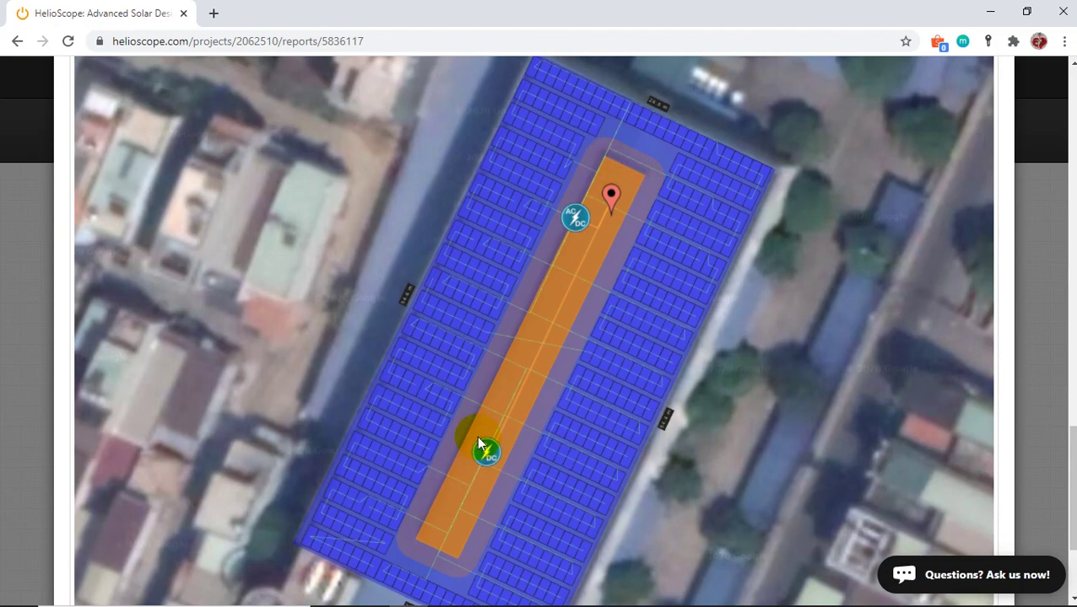
{"action": "scroll", "coordinate": [624, 215], "scroll_direction": "up", "scroll_amount": 2}
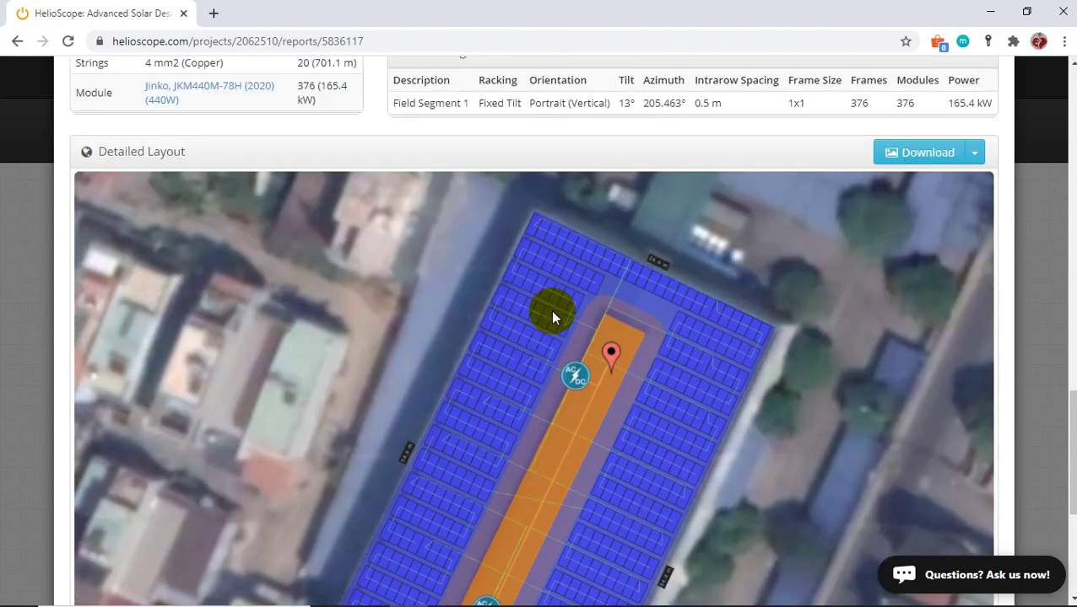
{"action": "scroll", "coordinate": [616, 333], "scroll_direction": "up", "scroll_amount": 15}
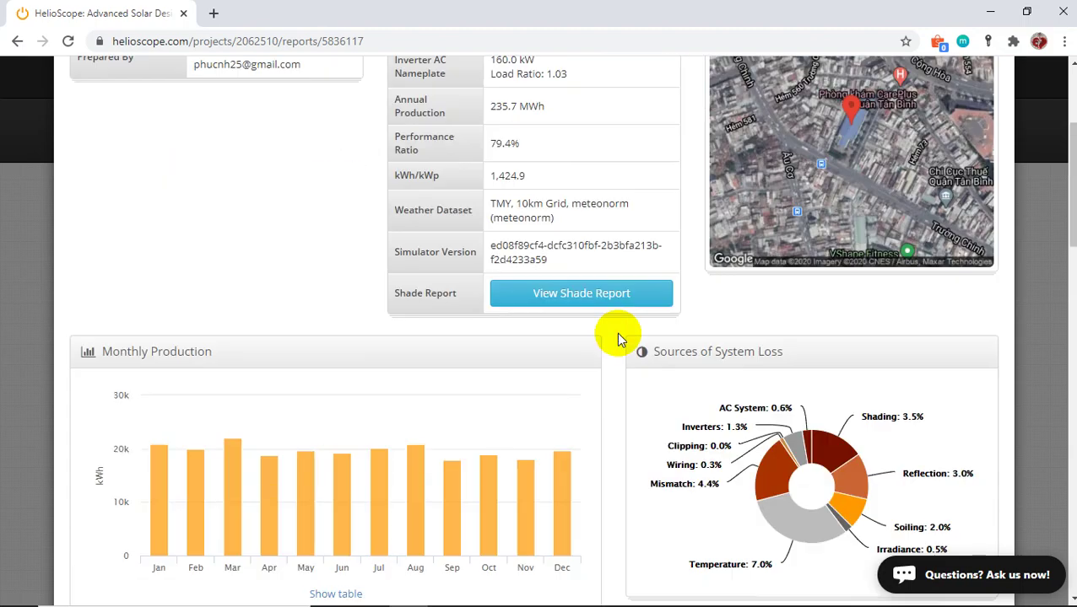
{"action": "scroll", "coordinate": [616, 333], "scroll_direction": "up", "scroll_amount": 2}
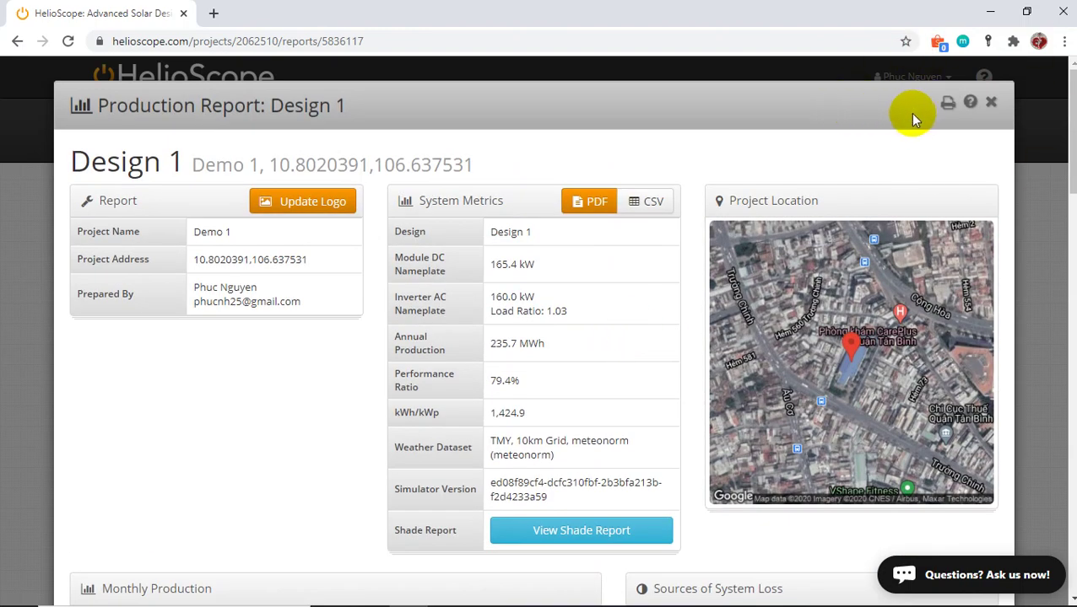
{"action": "left_click", "coordinate": [949, 108]}
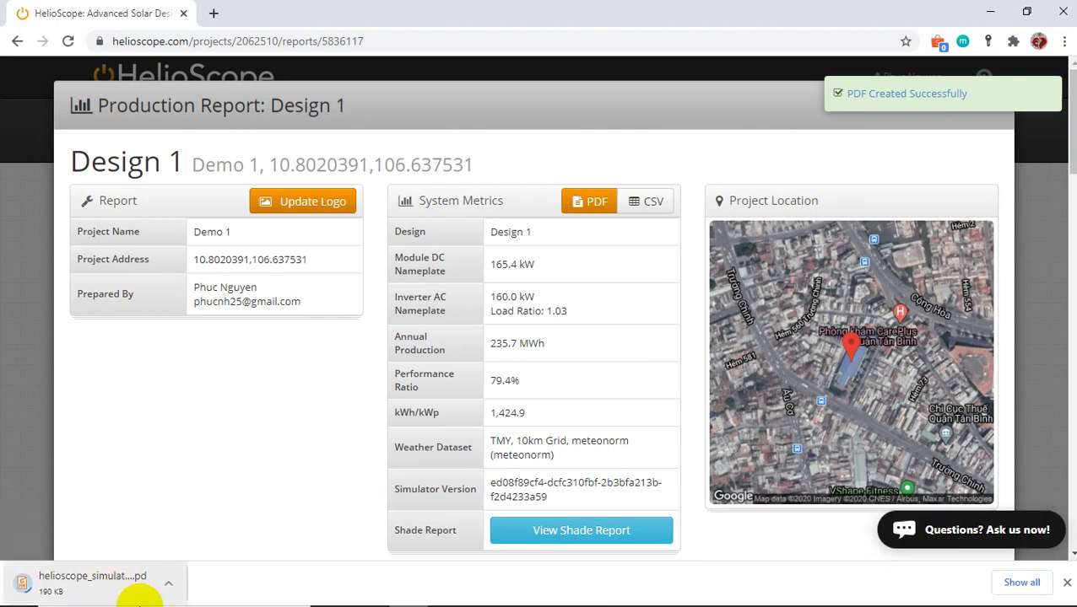
{"action": "left_click", "coordinate": [139, 582]}
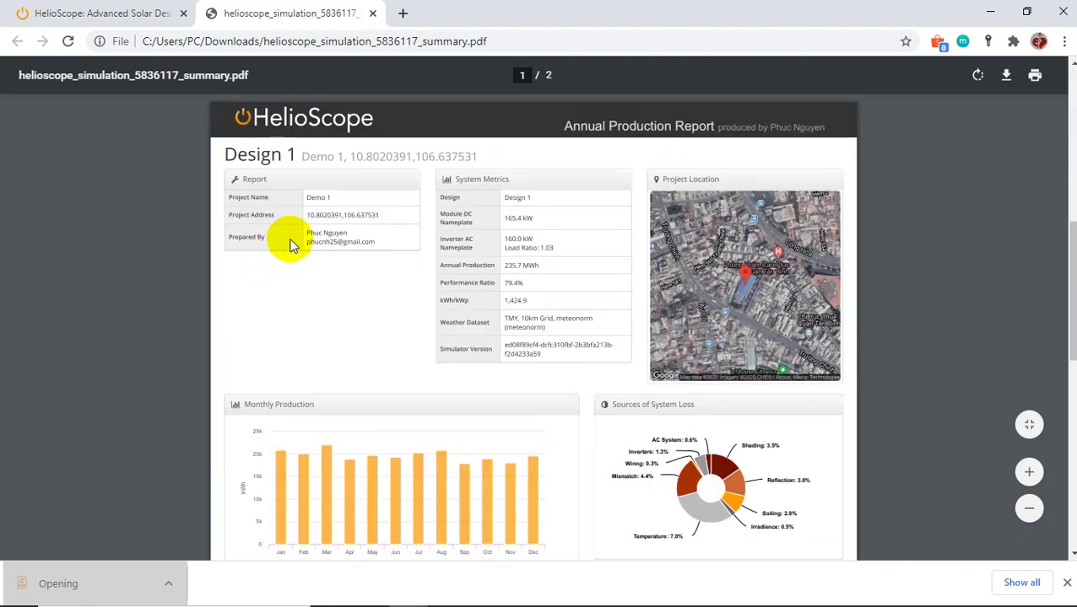
- Look through both pages of the PDF summary report and close it
{"action": "scroll", "coordinate": [289, 244], "scroll_direction": "down", "scroll_amount": 20}
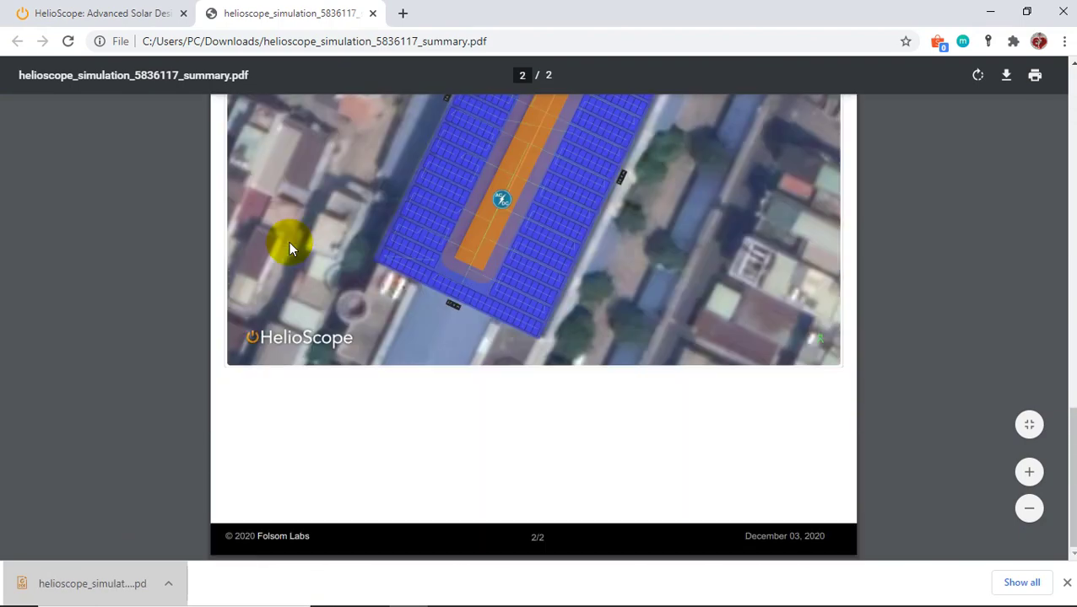
{"action": "scroll", "coordinate": [304, 186], "scroll_direction": "up", "scroll_amount": 10}
{"action": "left_click", "coordinate": [373, 14]}
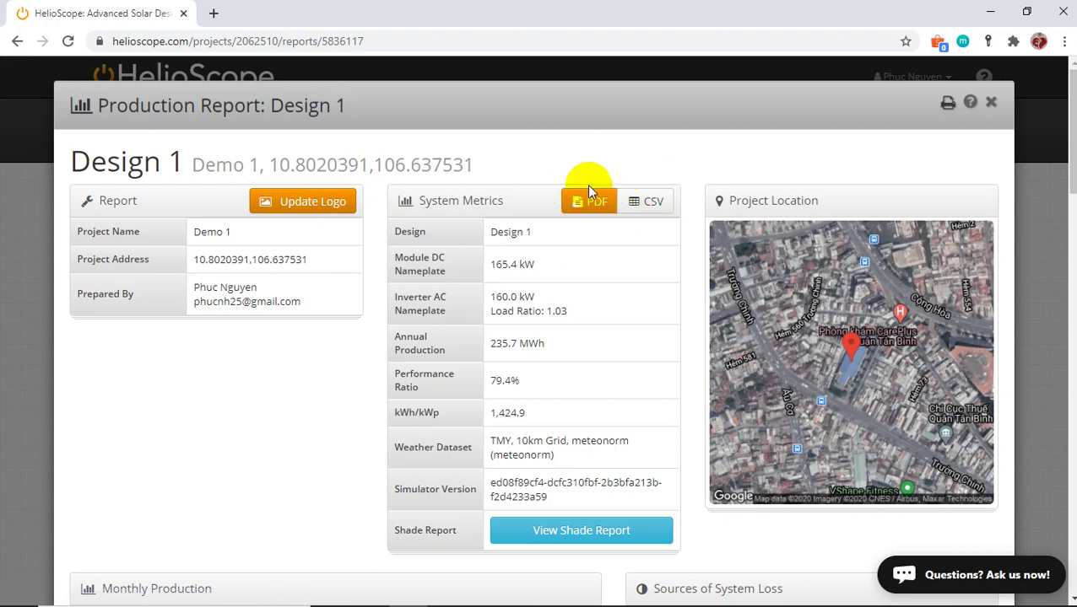
- Close the production report and view the export options for Design 1 in the project's designs
{"action": "left_click", "coordinate": [993, 105]}
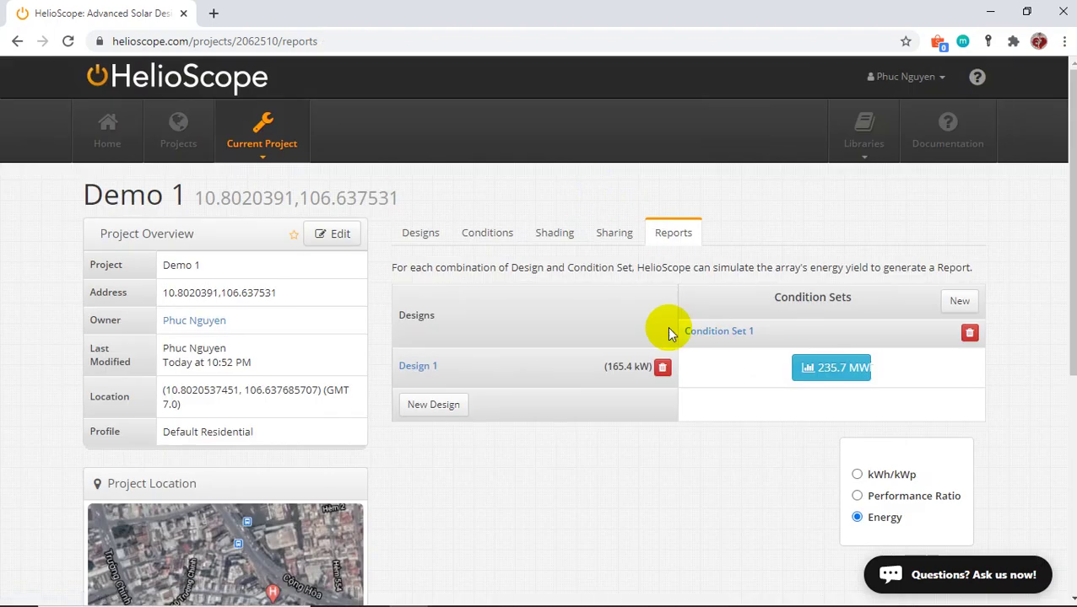
{"action": "left_click", "coordinate": [432, 237]}
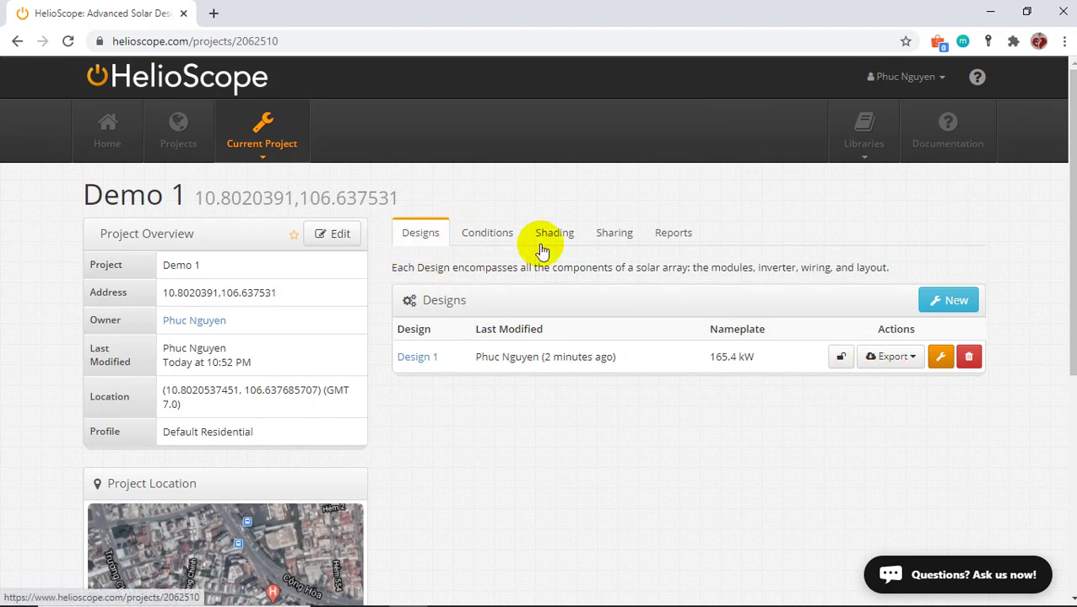
{"action": "left_click", "coordinate": [894, 358]}
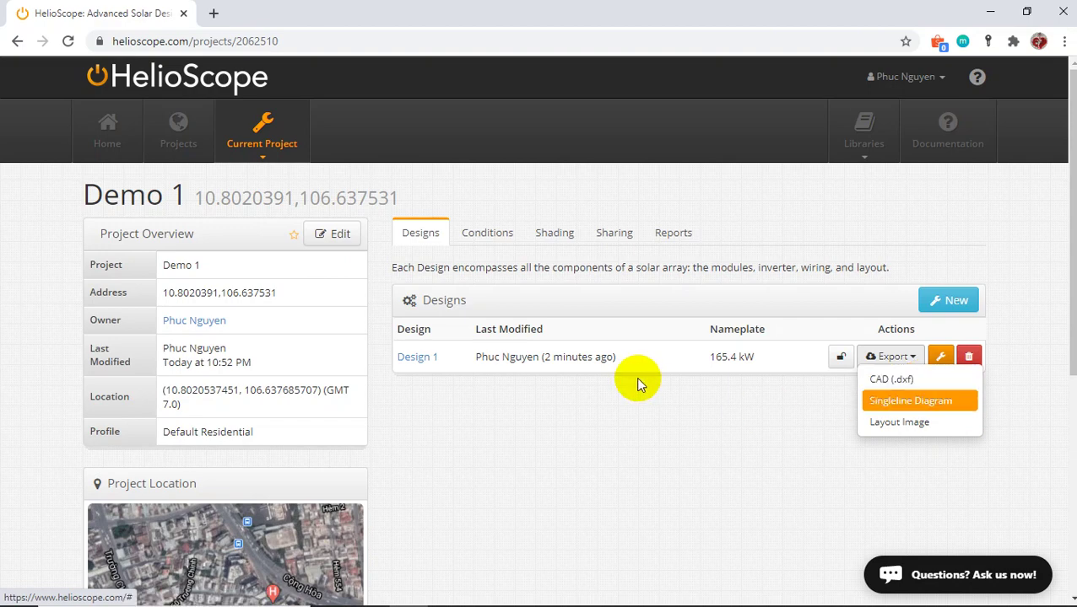
{"action": "scroll", "coordinate": [632, 380], "scroll_direction": "down", "scroll_amount": 4}
{"action": "scroll", "coordinate": [450, 339], "scroll_direction": "up", "scroll_amount": 3}
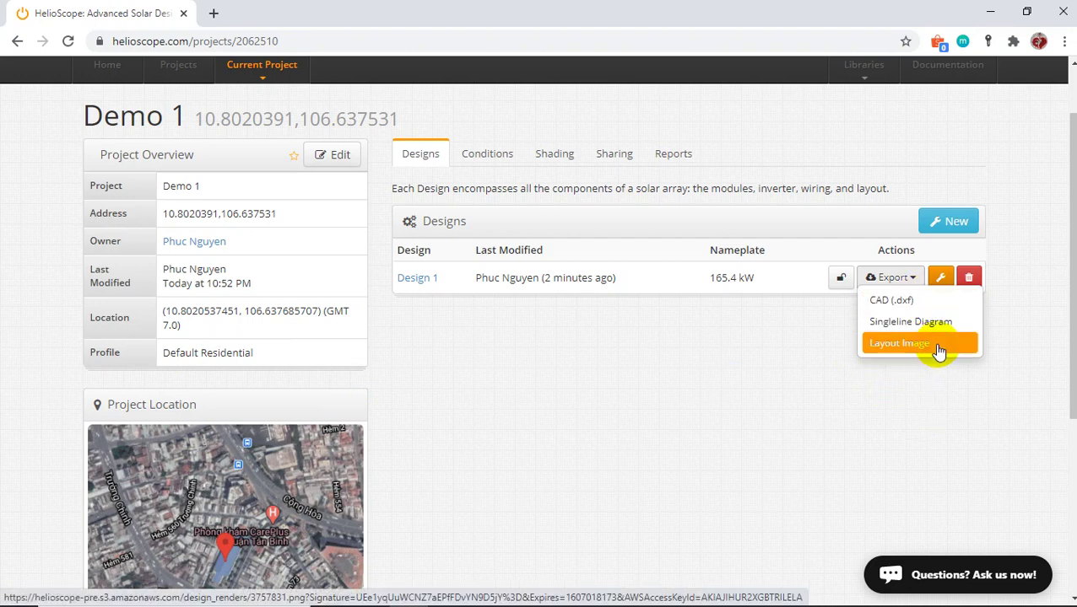
{"action": "scroll", "coordinate": [630, 389], "scroll_direction": "down", "scroll_amount": 2}
{"action": "scroll", "coordinate": [629, 389], "scroll_direction": "up", "scroll_amount": 2}
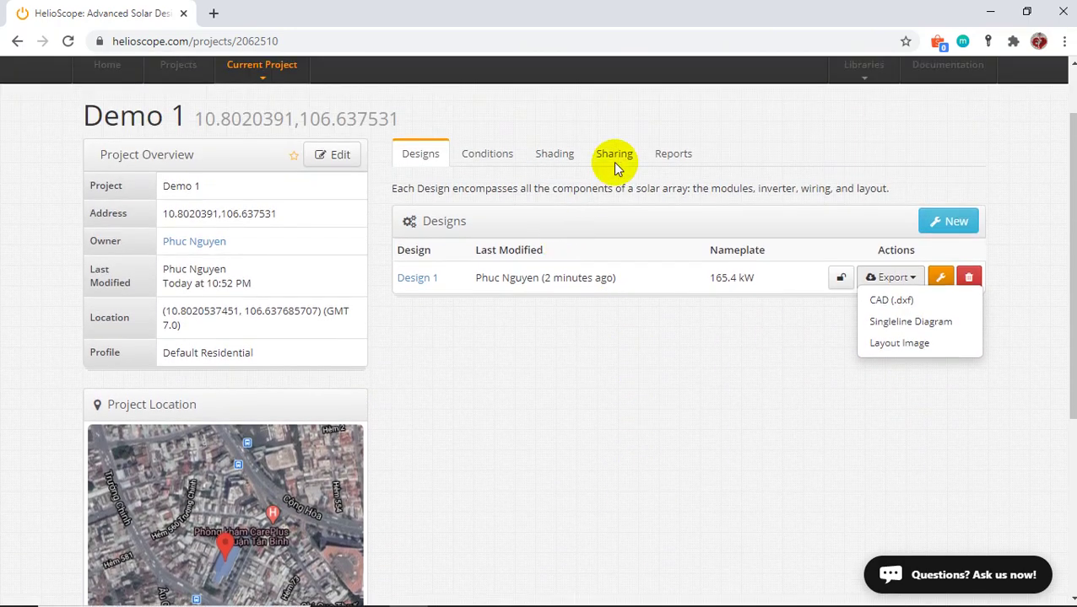
- Export the layout image of Design 1 from the project's designs
{"action": "left_click", "coordinate": [667, 159]}
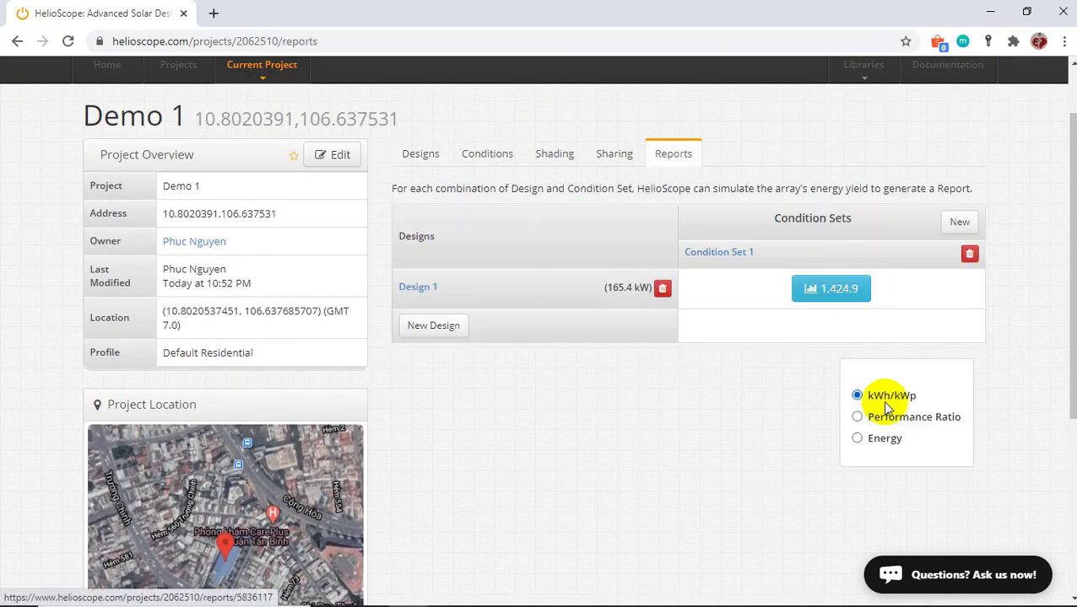
{"action": "left_click", "coordinate": [428, 153]}
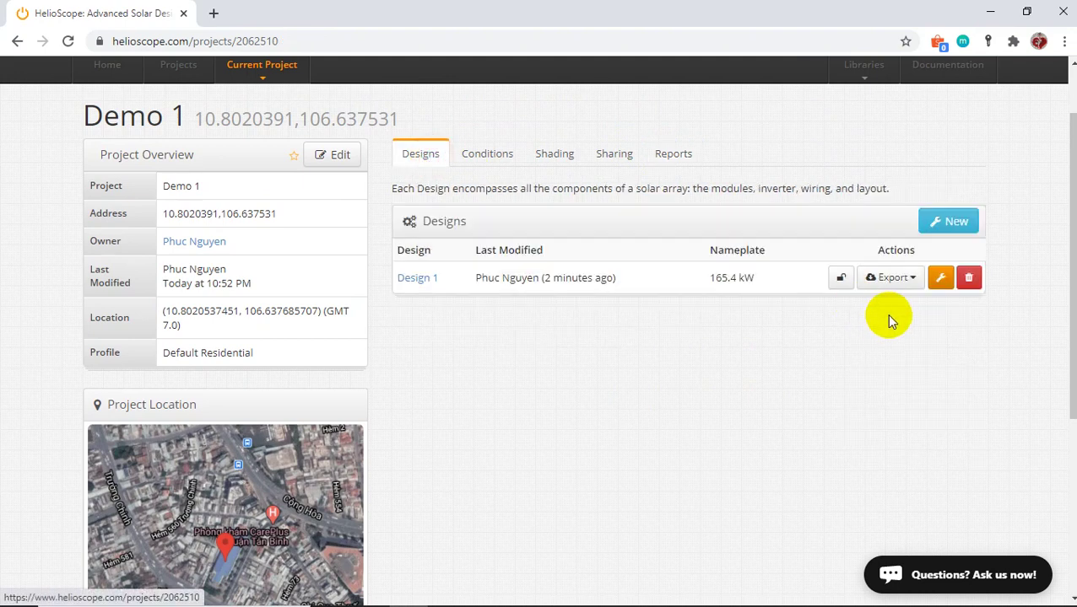
{"action": "left_click", "coordinate": [903, 282]}
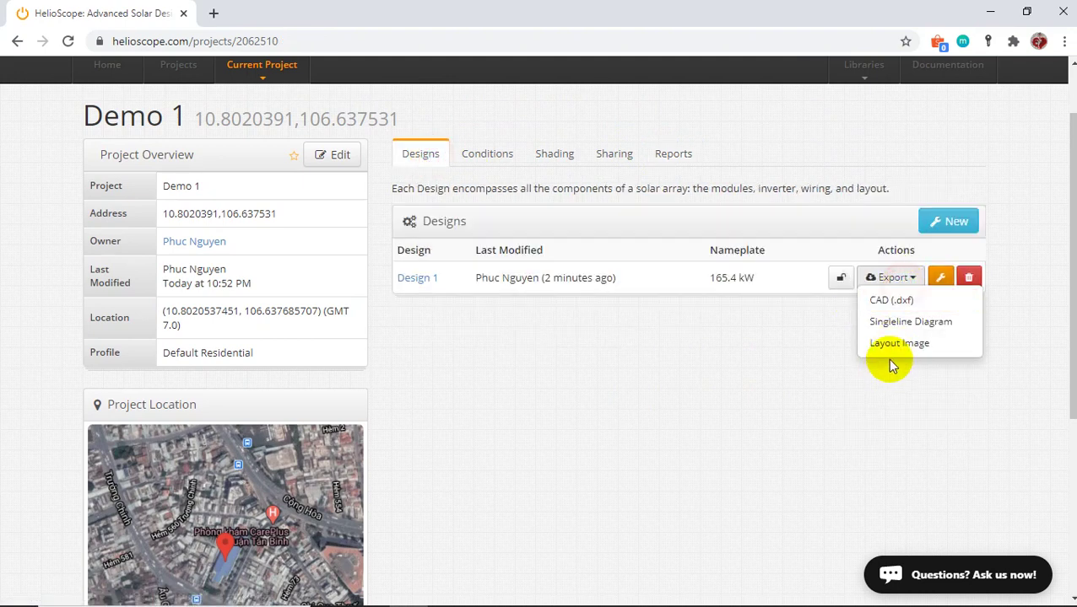
{"action": "left_click", "coordinate": [907, 346]}
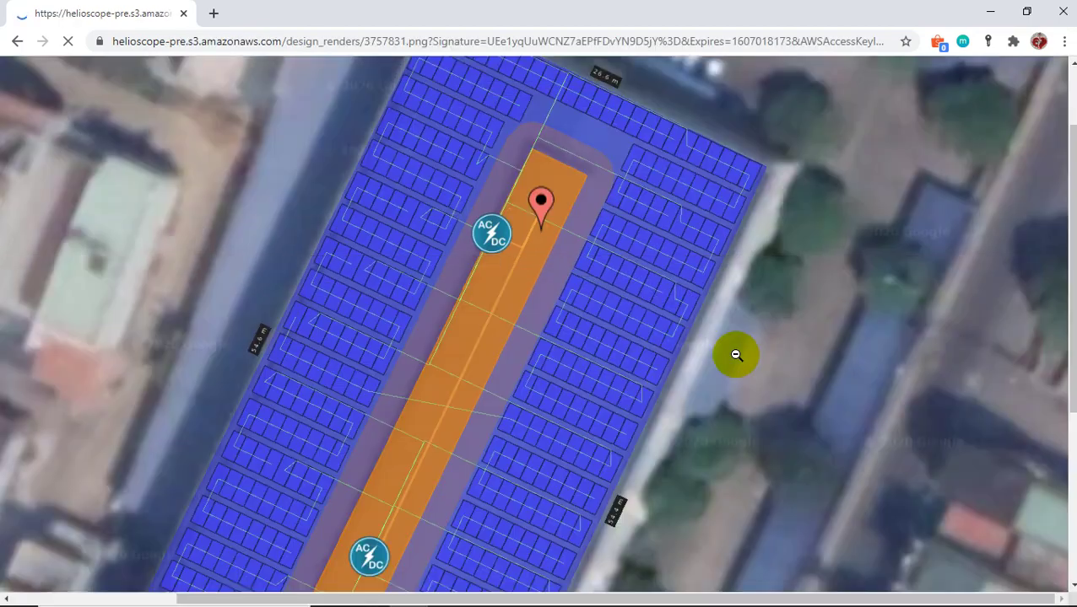
- Examine the module rows, string wiring and inverter positions in the layout image and return to the project page
{"action": "scroll", "coordinate": [597, 321], "scroll_direction": "down", "scroll_amount": 4}
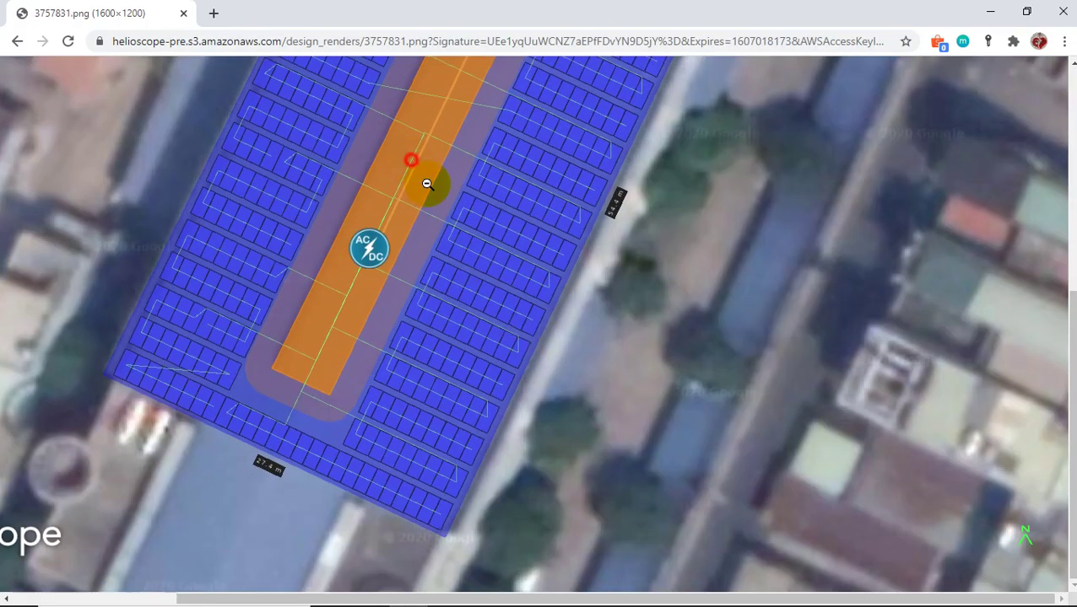
{"action": "scroll", "coordinate": [547, 367], "scroll_direction": "up", "scroll_amount": 5}
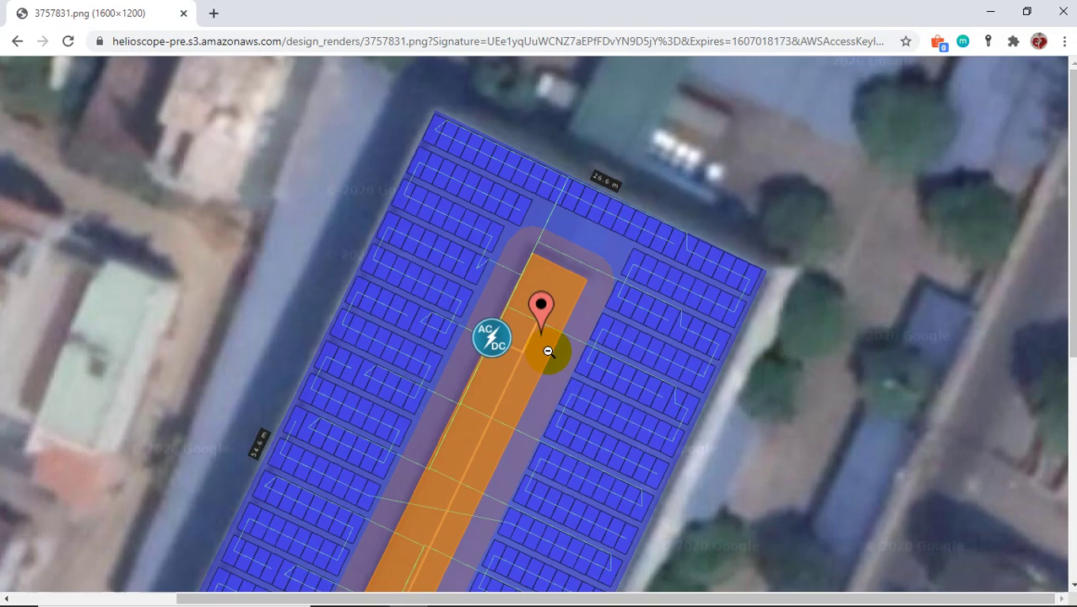
{"action": "scroll", "coordinate": [548, 351], "scroll_direction": "down", "scroll_amount": 4}
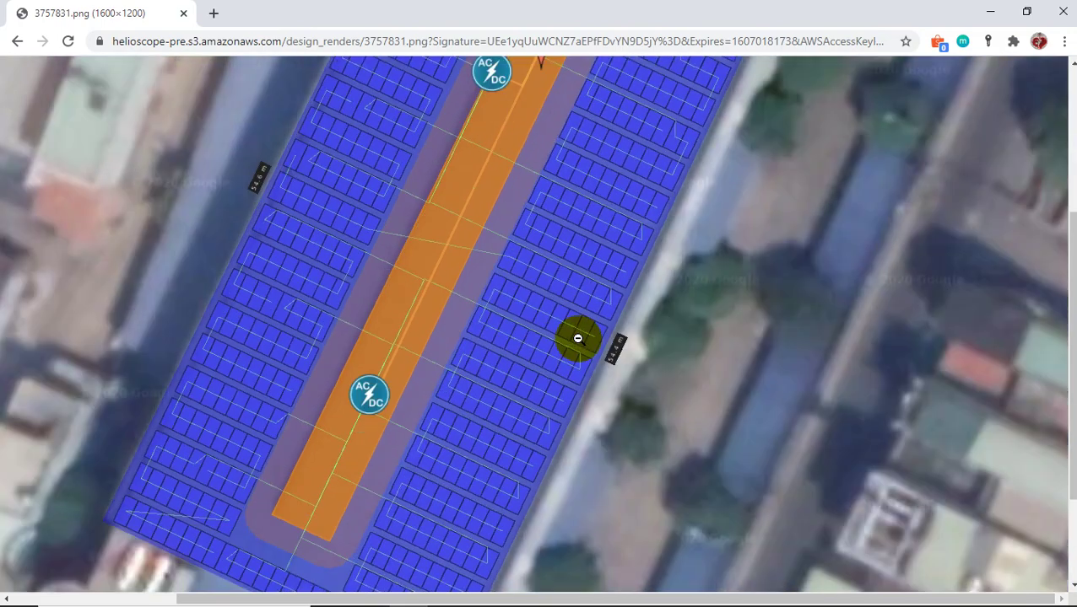
{"action": "scroll", "coordinate": [558, 313], "scroll_direction": "up", "scroll_amount": 4}
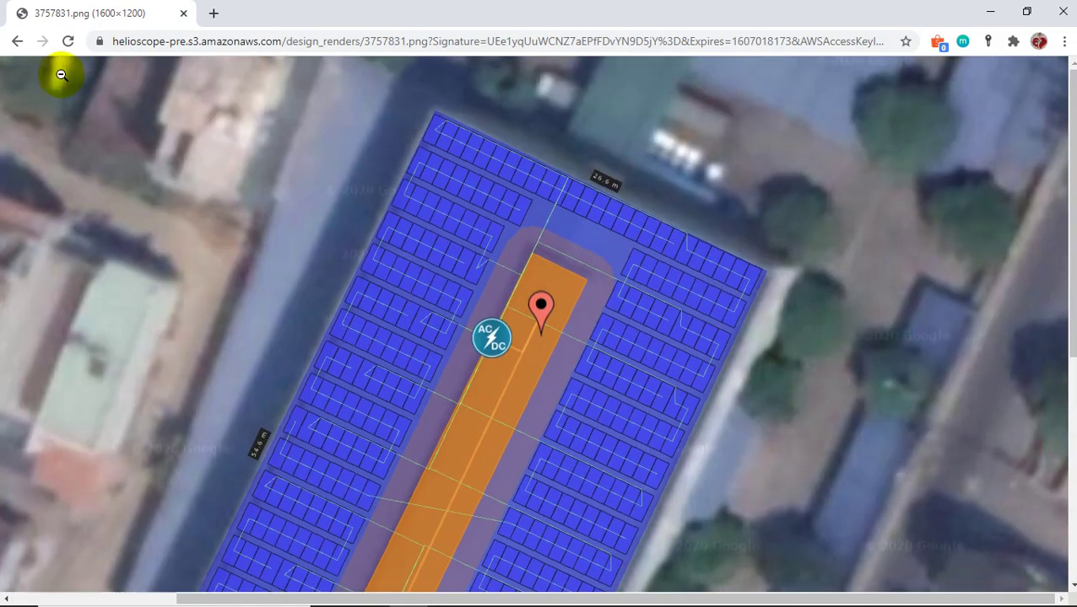
{"action": "left_click", "coordinate": [17, 40]}
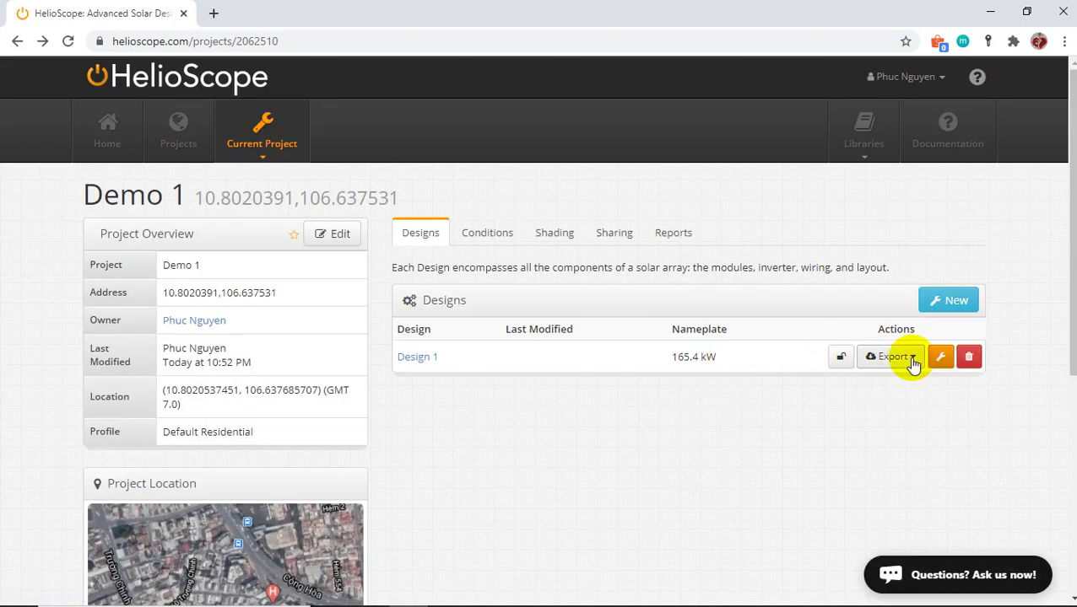
- Review the file formats offered for exporting Design 1 and dismiss the list without exporting
{"action": "left_click", "coordinate": [907, 362]}
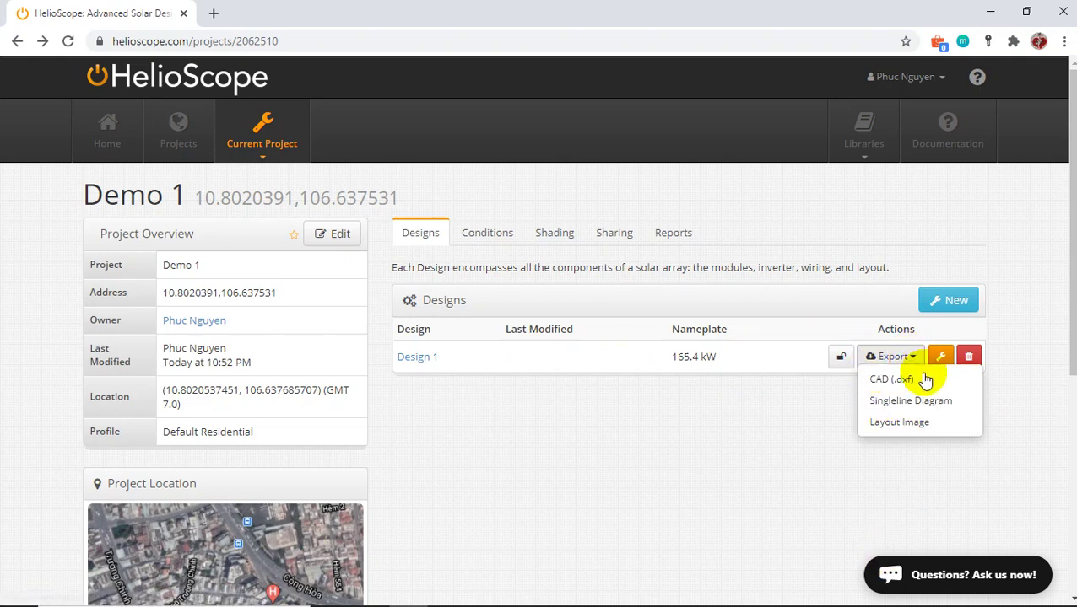
{"action": "scroll", "coordinate": [402, 417], "scroll_direction": "down", "scroll_amount": 1}
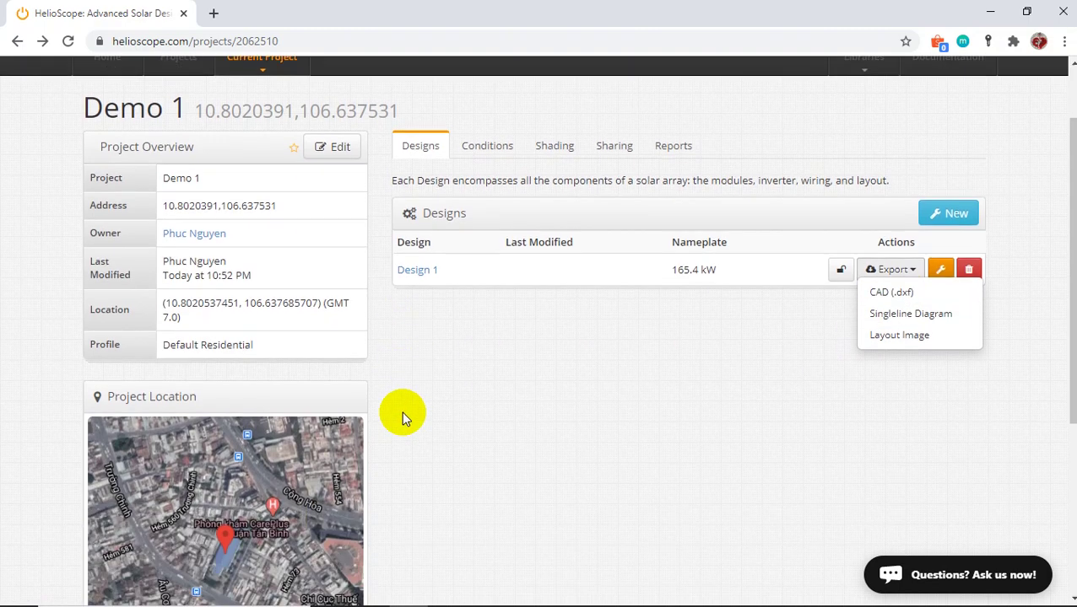
{"action": "scroll", "coordinate": [403, 418], "scroll_direction": "down", "scroll_amount": 2}
{"action": "scroll", "coordinate": [402, 417], "scroll_direction": "up", "scroll_amount": 2}
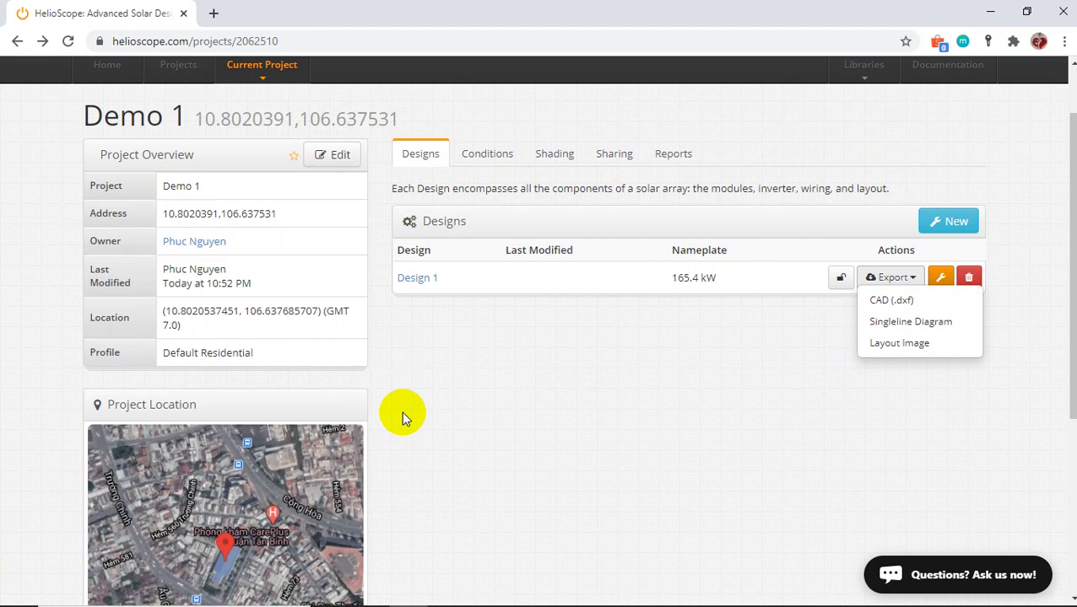
{"action": "left_click", "coordinate": [605, 339]}
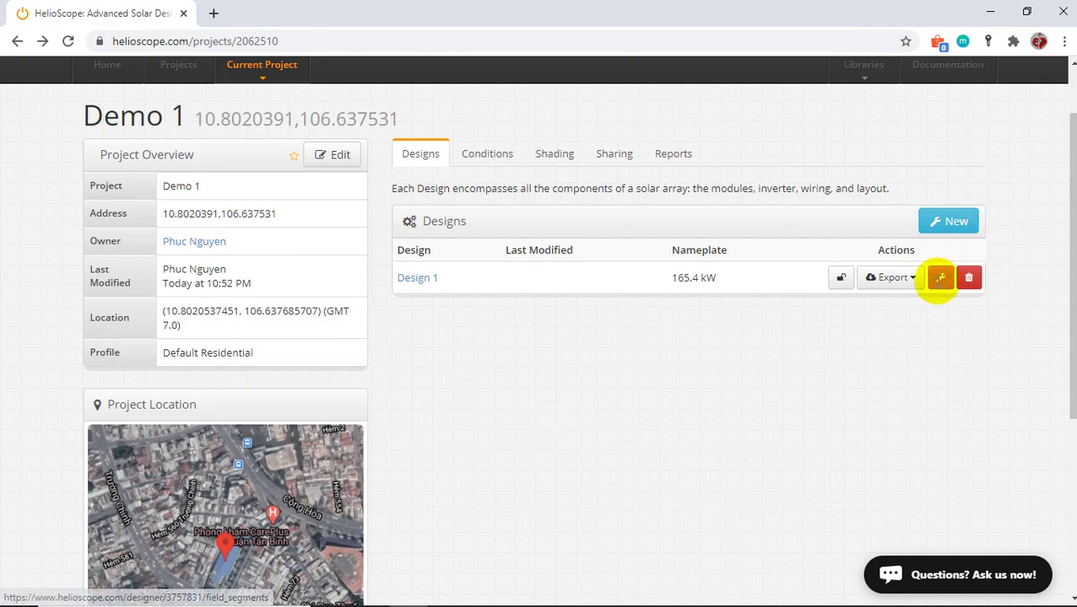
- Open the Design 1 details, examine its components, field segments, wiring zones and detailed layout, and close them
{"action": "left_click", "coordinate": [939, 281]}
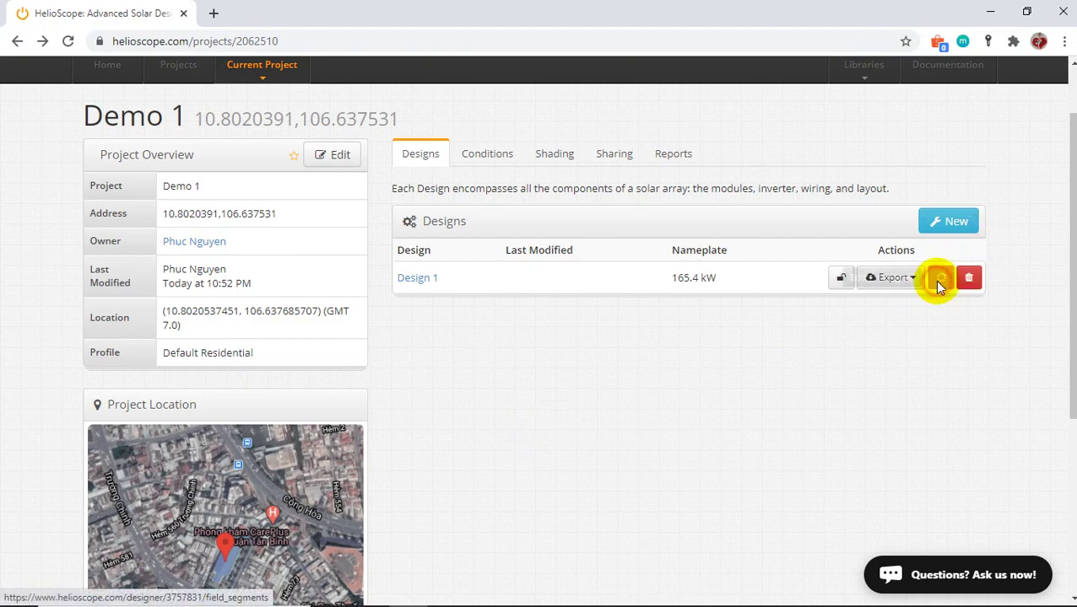
{"action": "left_click", "coordinate": [409, 282]}
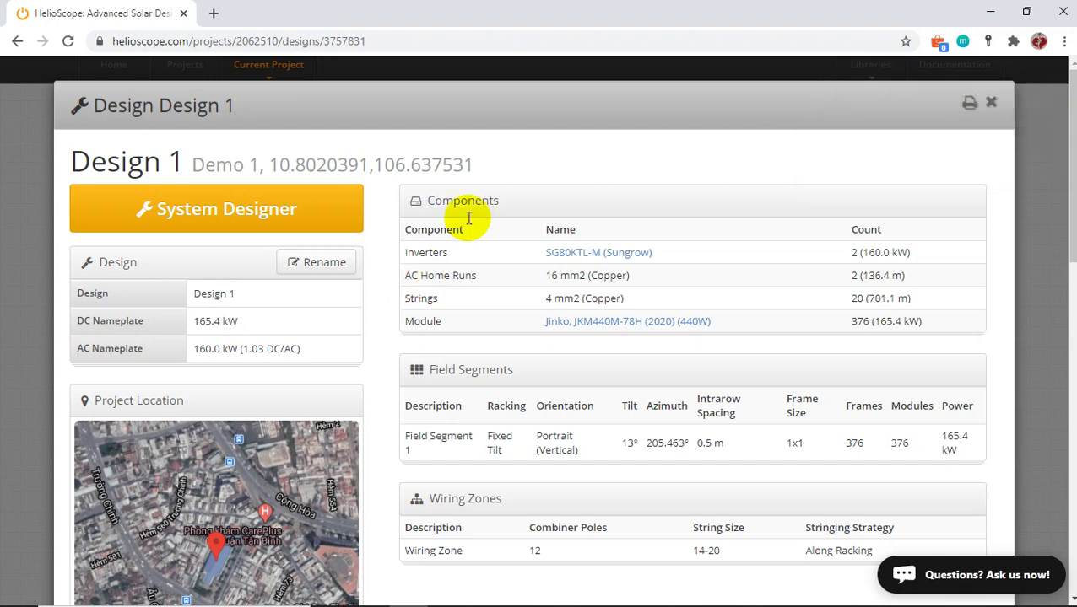
{"action": "scroll", "coordinate": [74, 278], "scroll_direction": "down", "scroll_amount": 5}
{"action": "scroll", "coordinate": [106, 291], "scroll_direction": "up", "scroll_amount": 5}
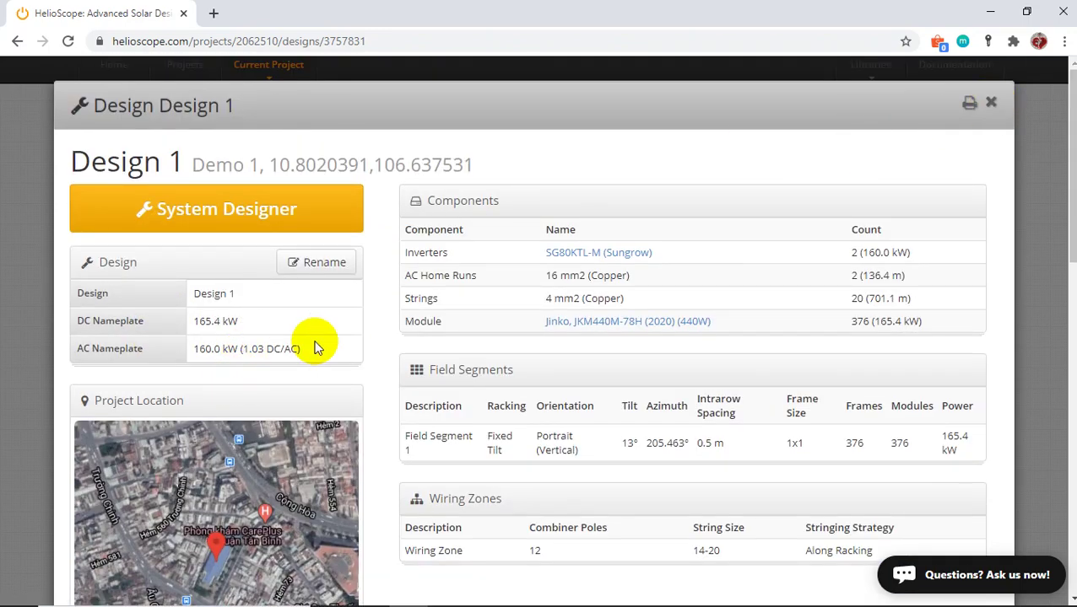
{"action": "scroll", "coordinate": [447, 359], "scroll_direction": "down", "scroll_amount": 4}
{"action": "scroll", "coordinate": [450, 357], "scroll_direction": "down", "scroll_amount": 5}
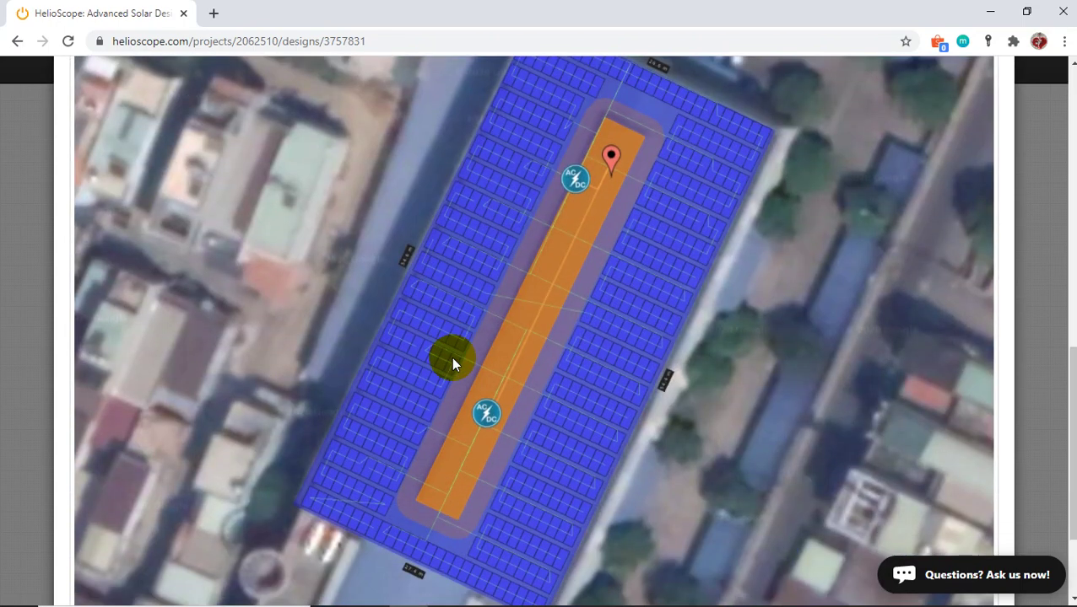
{"action": "scroll", "coordinate": [424, 430], "scroll_direction": "up", "scroll_amount": 7}
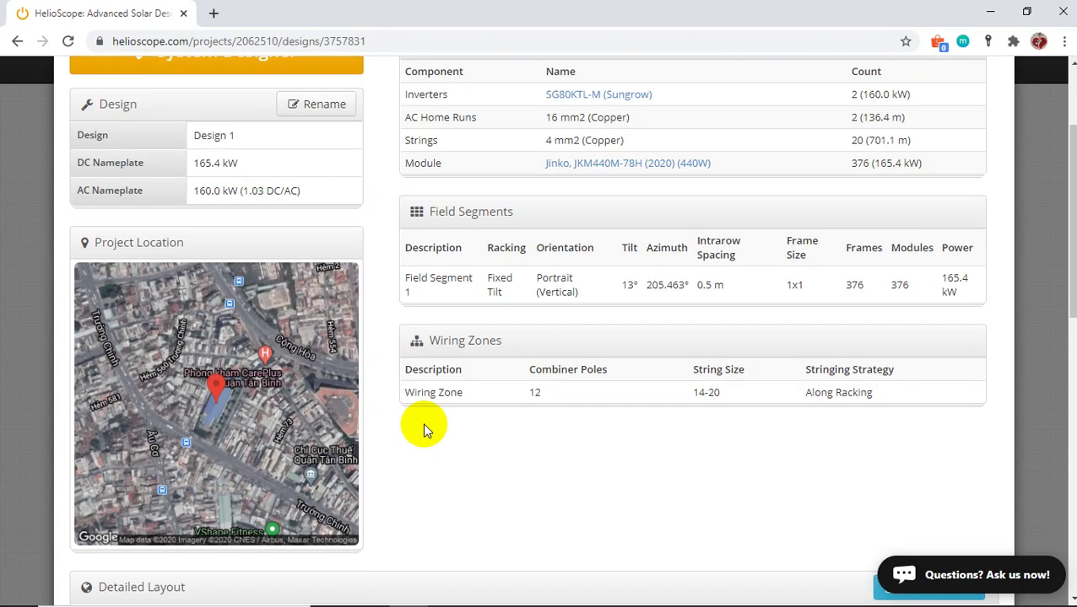
{"action": "scroll", "coordinate": [425, 430], "scroll_direction": "down", "scroll_amount": 6}
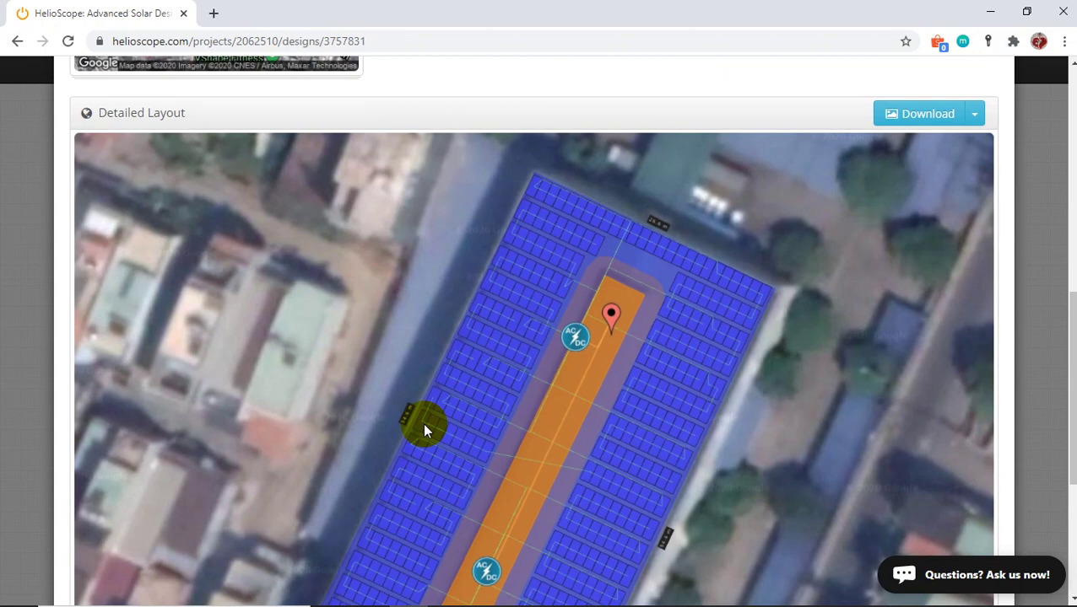
{"action": "scroll", "coordinate": [424, 430], "scroll_direction": "up", "scroll_amount": 5}
{"action": "scroll", "coordinate": [425, 430], "scroll_direction": "down", "scroll_amount": 5}
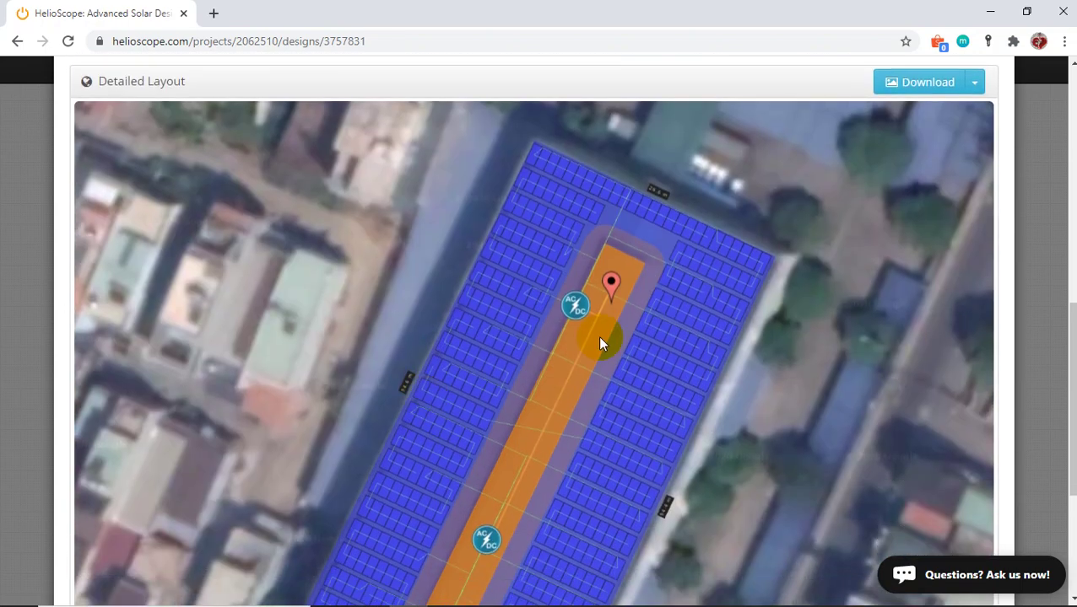
{"action": "scroll", "coordinate": [632, 312], "scroll_direction": "down", "scroll_amount": 3}
{"action": "scroll", "coordinate": [322, 233], "scroll_direction": "up", "scroll_amount": 7}
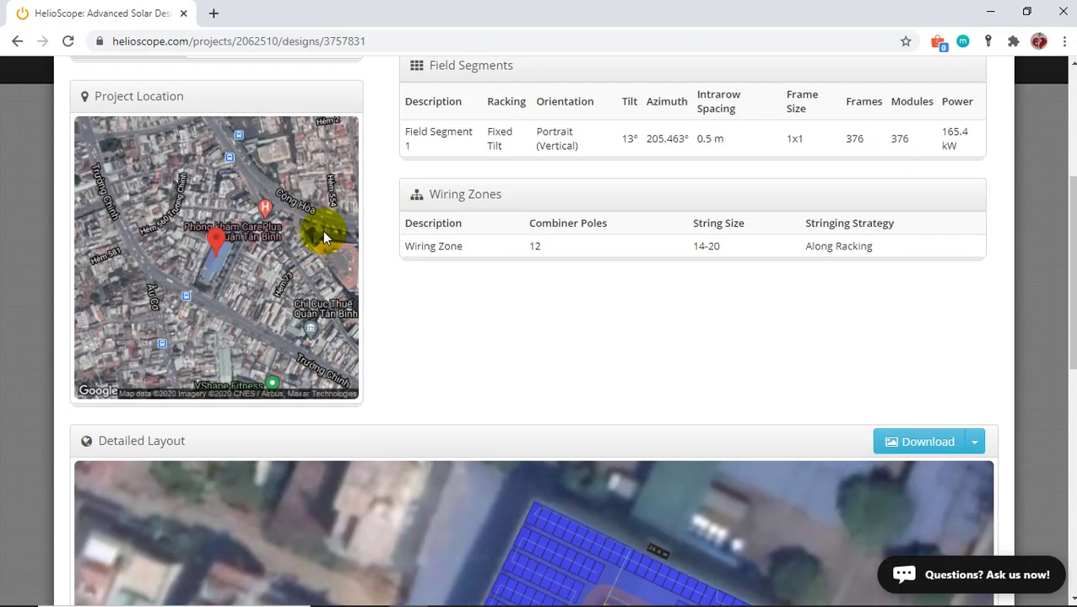
{"action": "scroll", "coordinate": [316, 250], "scroll_direction": "up", "scroll_amount": 4}
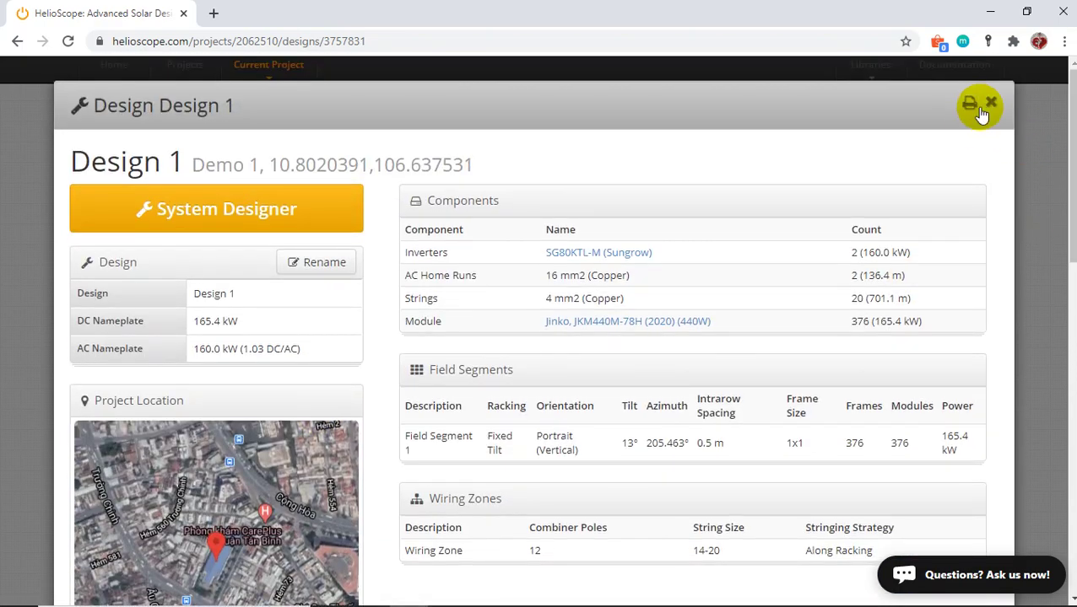
{"action": "left_click", "coordinate": [987, 107]}
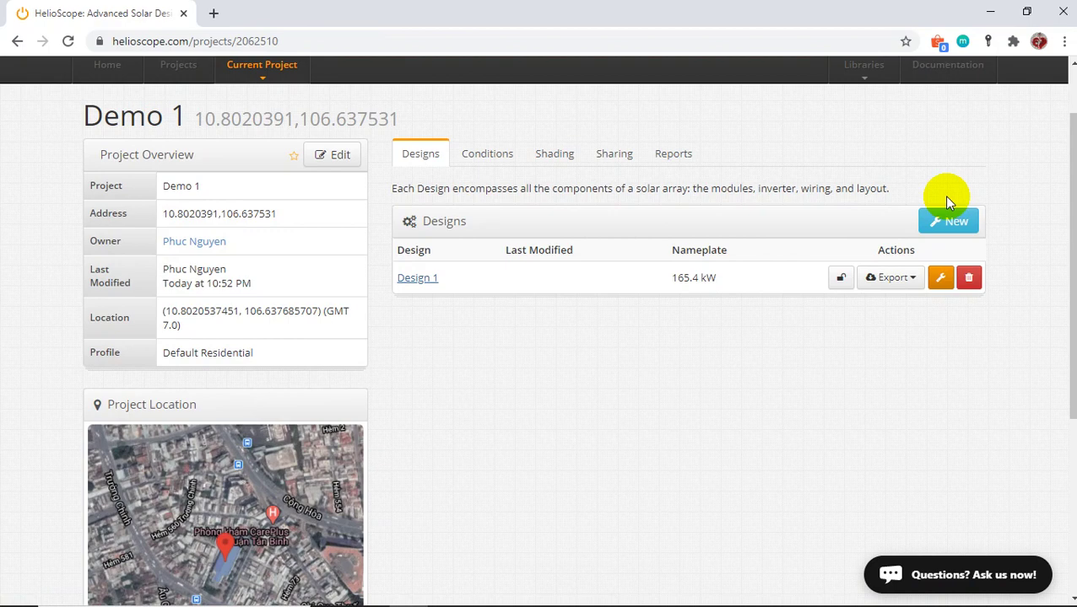
{"action": "scroll", "coordinate": [380, 427], "scroll_direction": "down", "scroll_amount": 2}
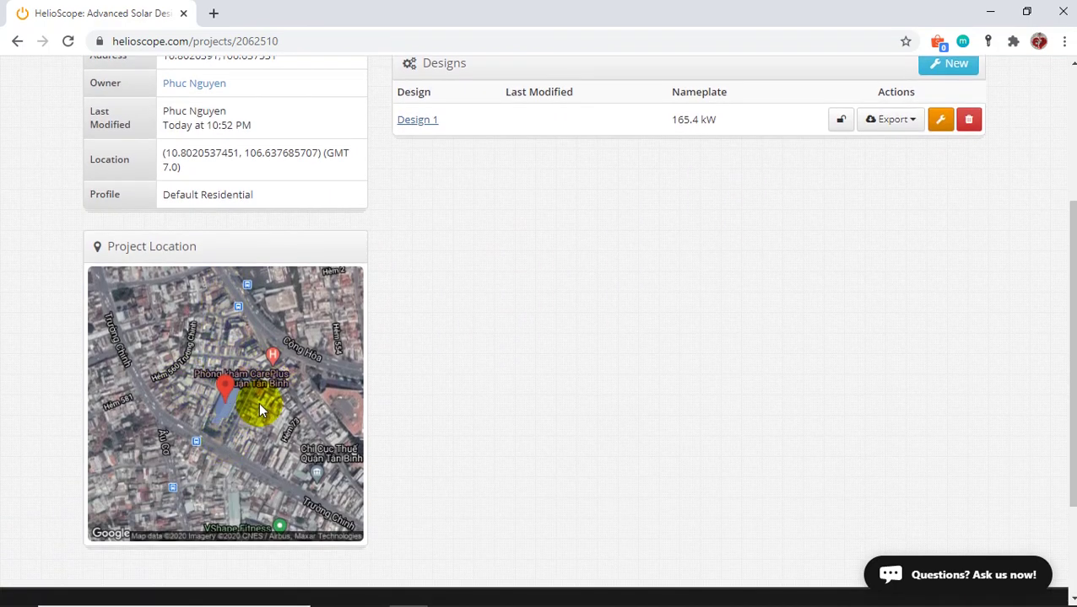